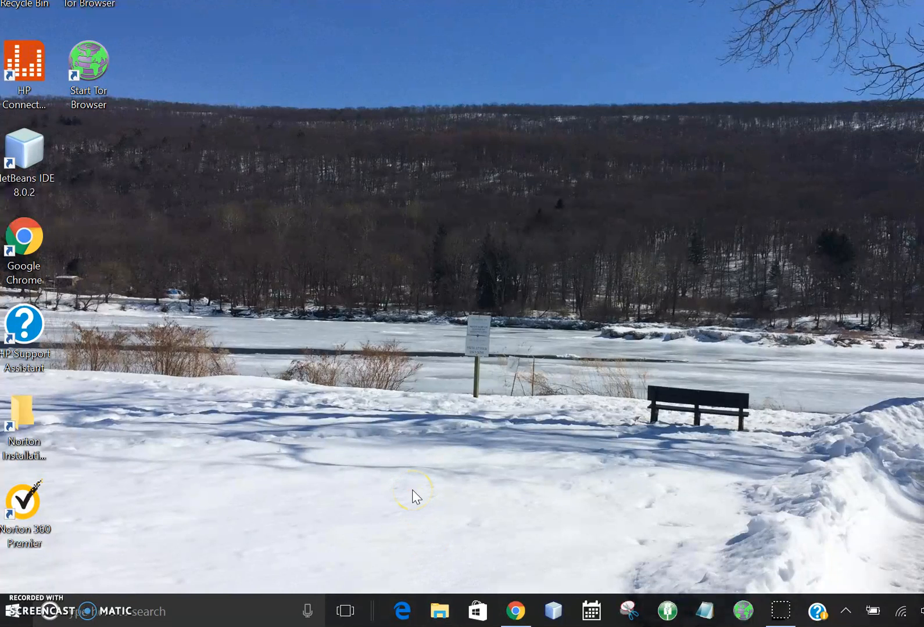
- Open and close File Explorer twice, the second time finding it by searching Windows for "fil"
click(446, 611)
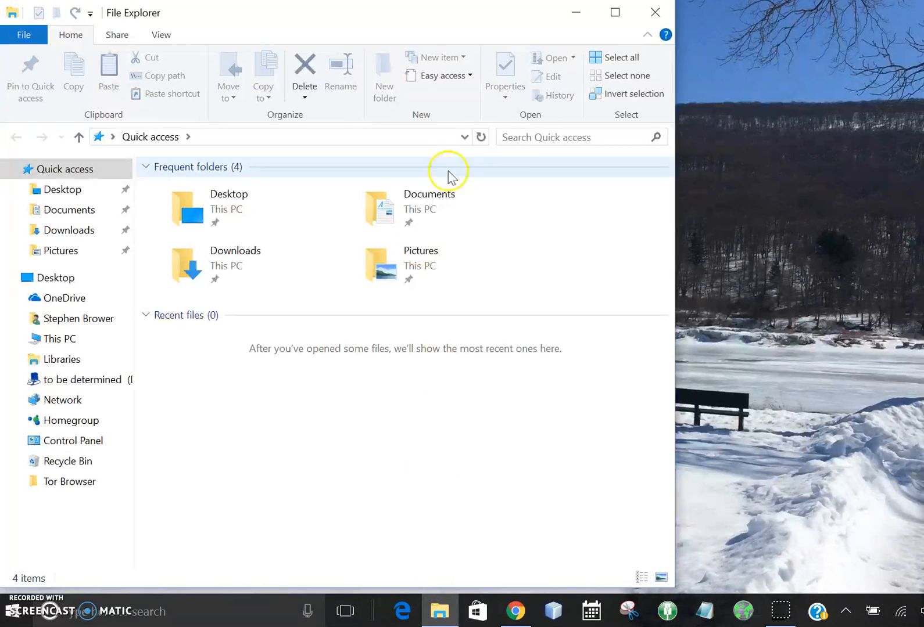
click(653, 14)
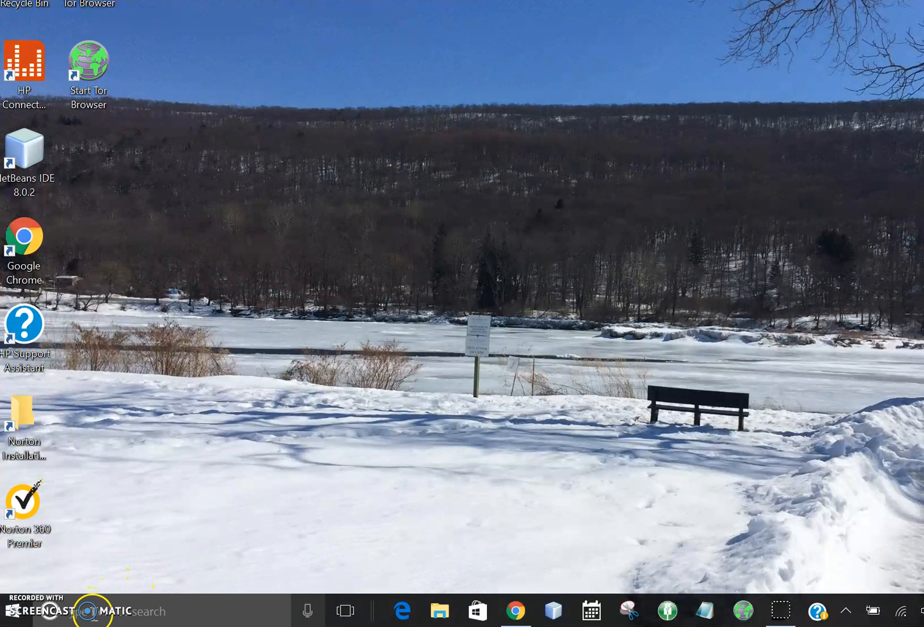
click(75, 614)
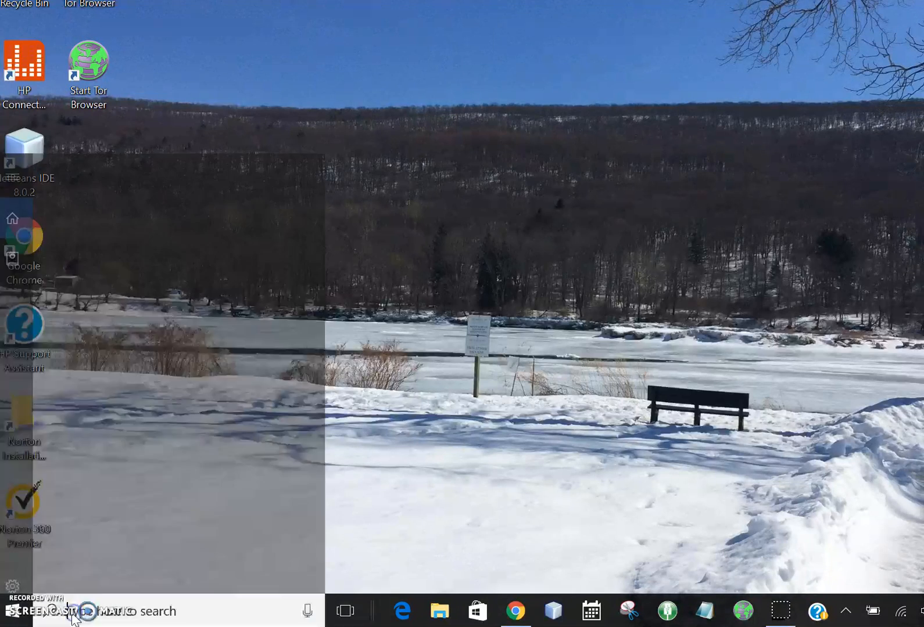
text(fi)
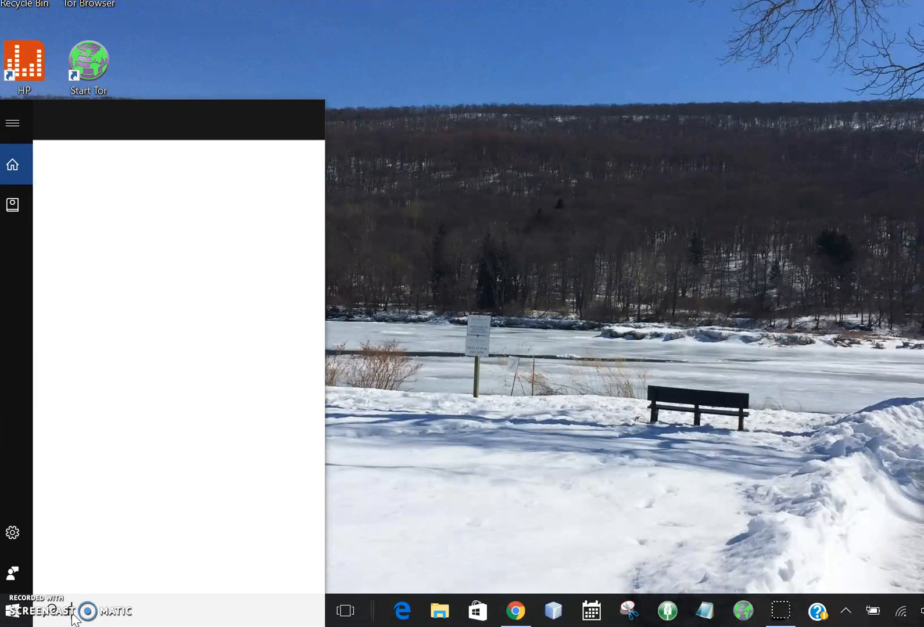
text(l)
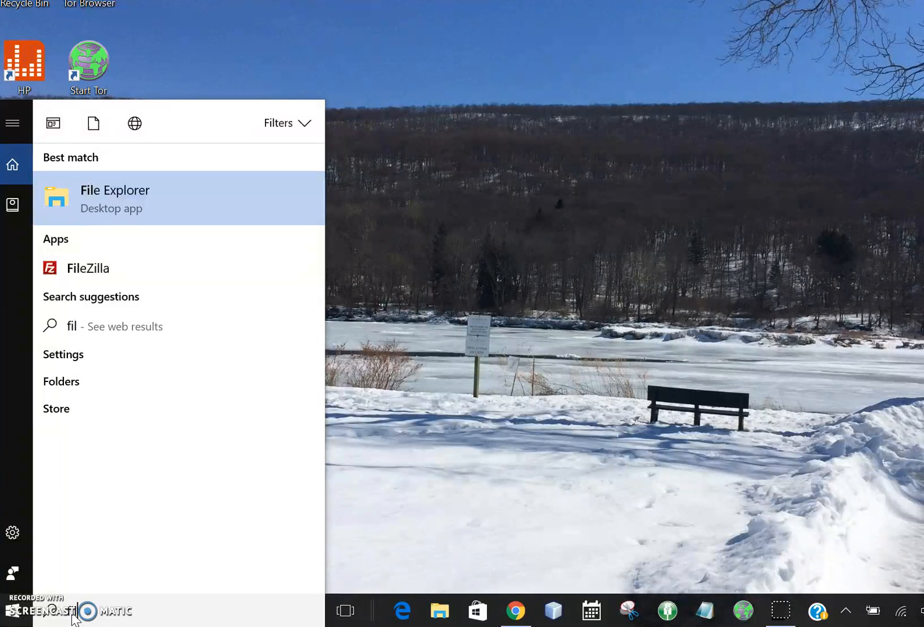
click(211, 198)
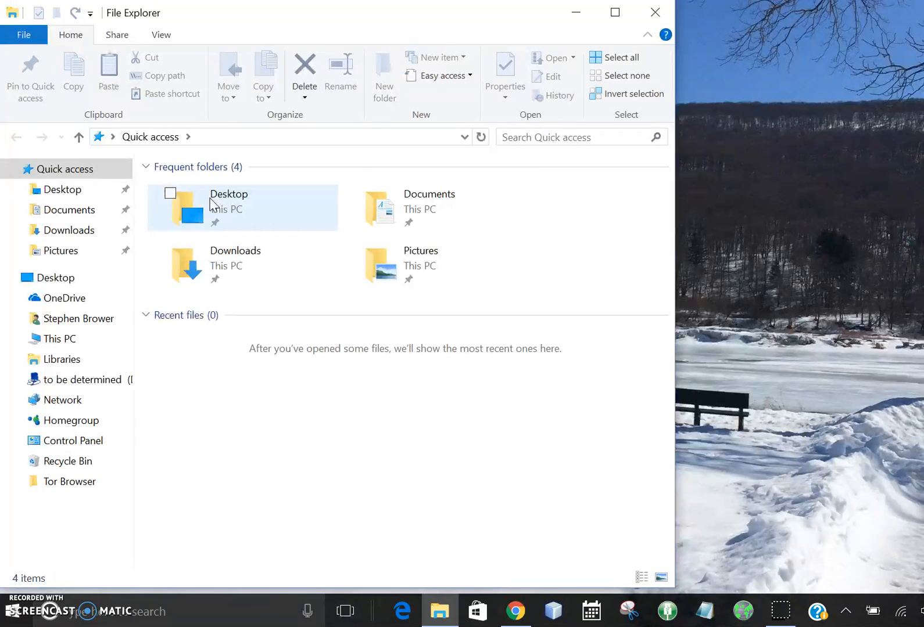
click(656, 17)
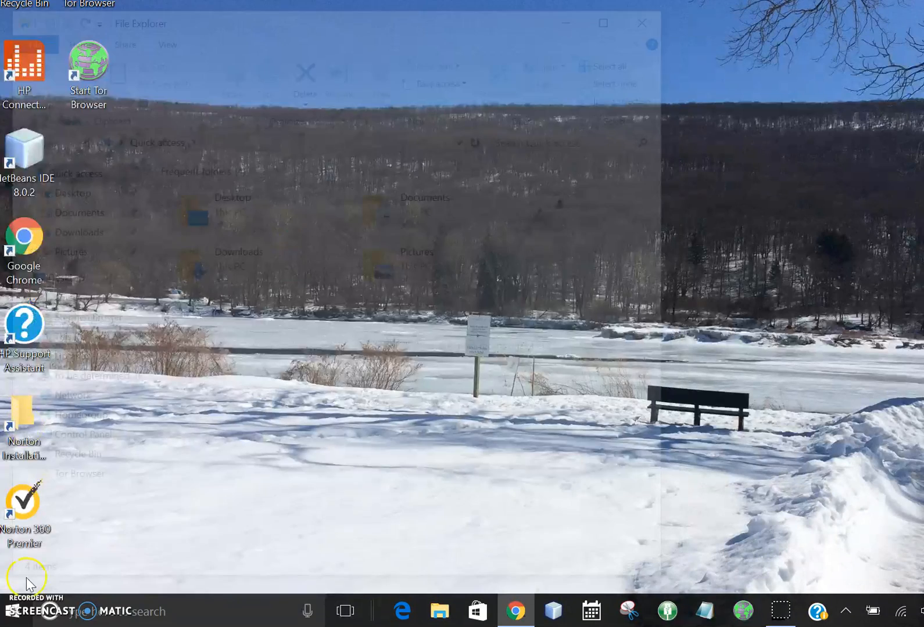
- Browse the alphabetical list of installed Windows apps and dismiss it
click(13, 616)
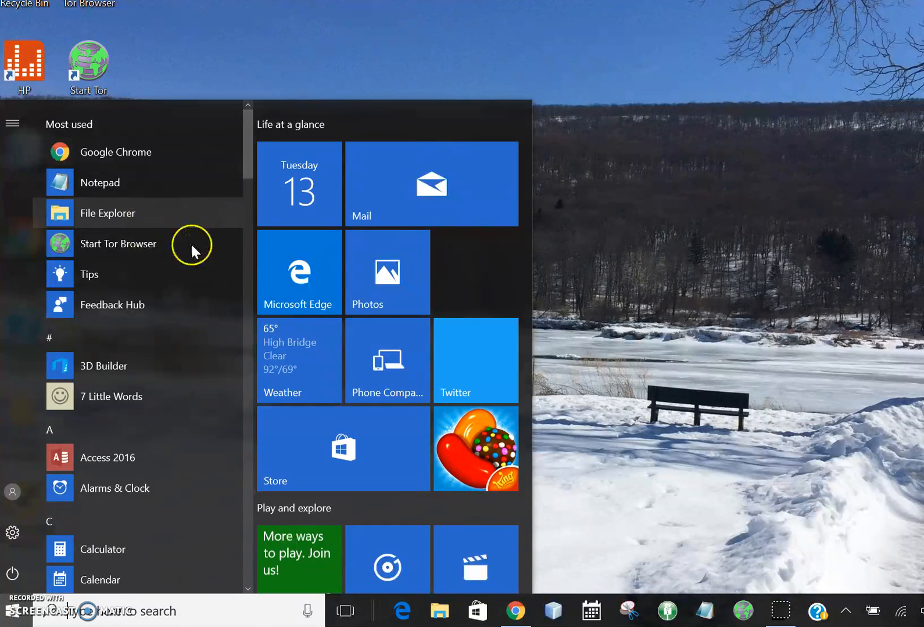
scroll(177, 444, down, 3)
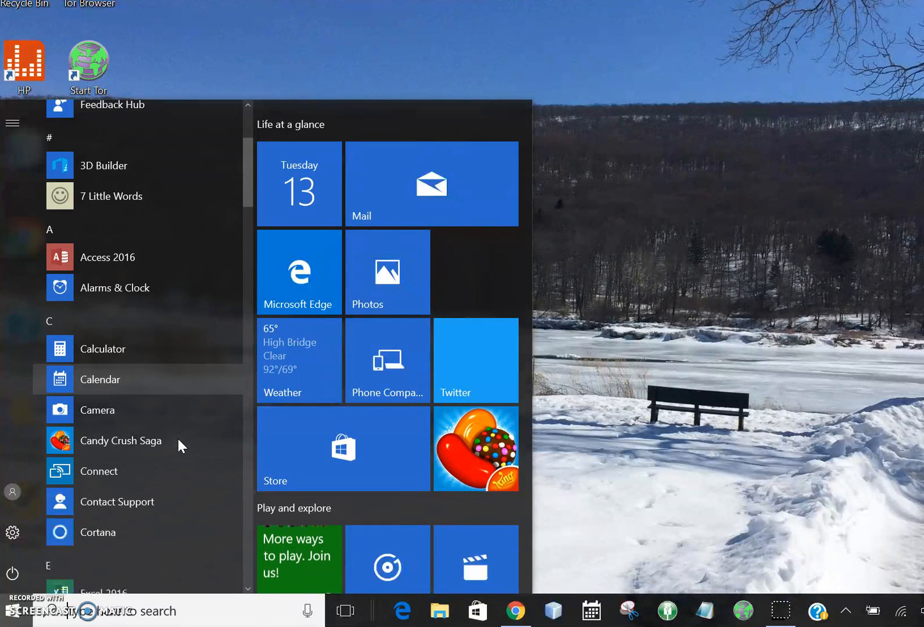
scroll(178, 439, down, 2)
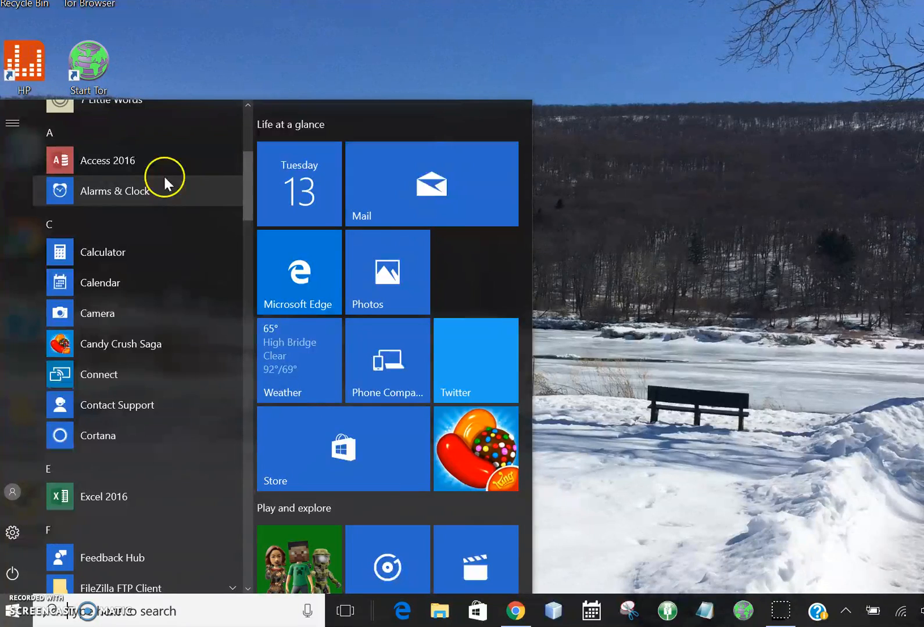
scroll(162, 442, down, 4)
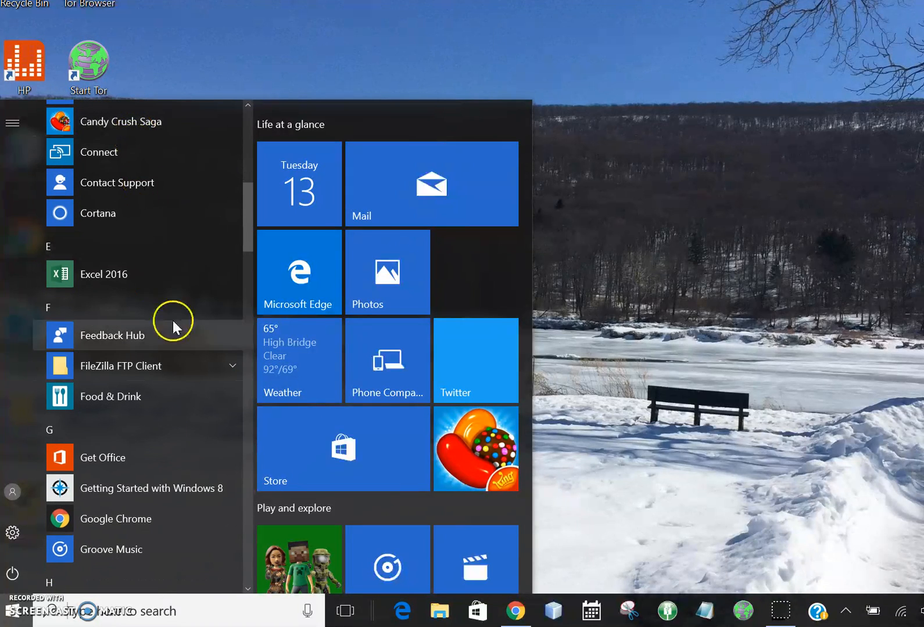
scroll(161, 389, down, 6)
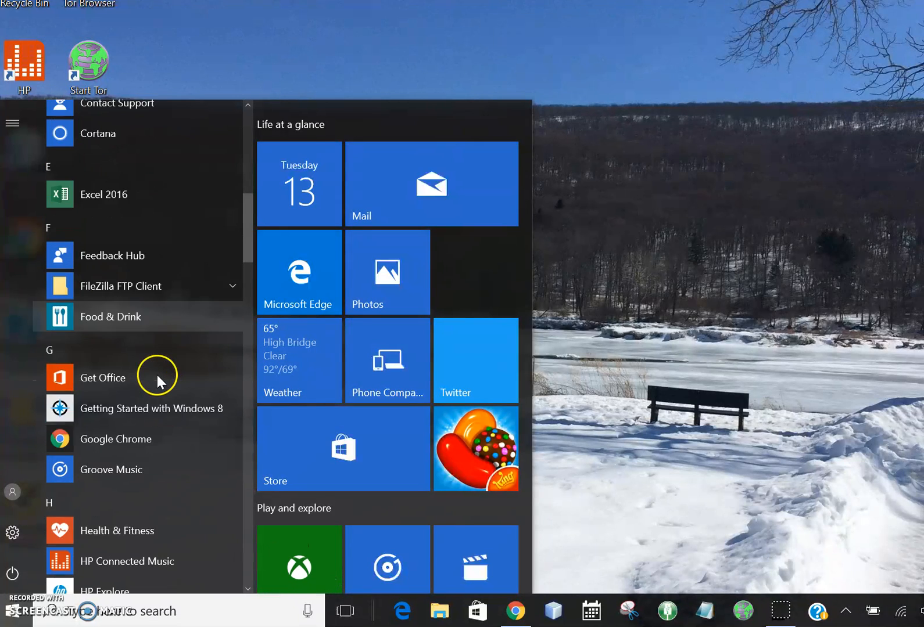
scroll(158, 374, up, 10)
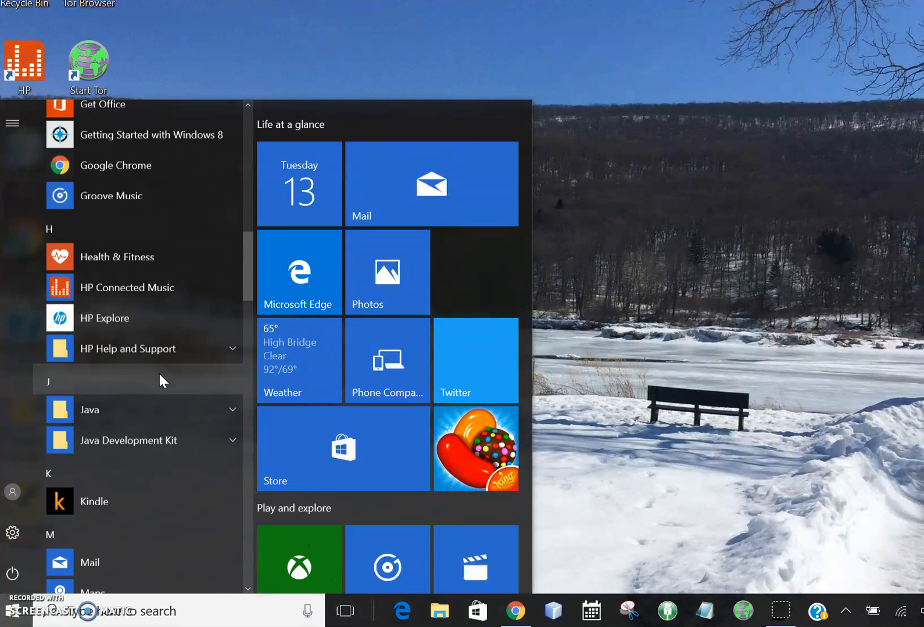
click(639, 431)
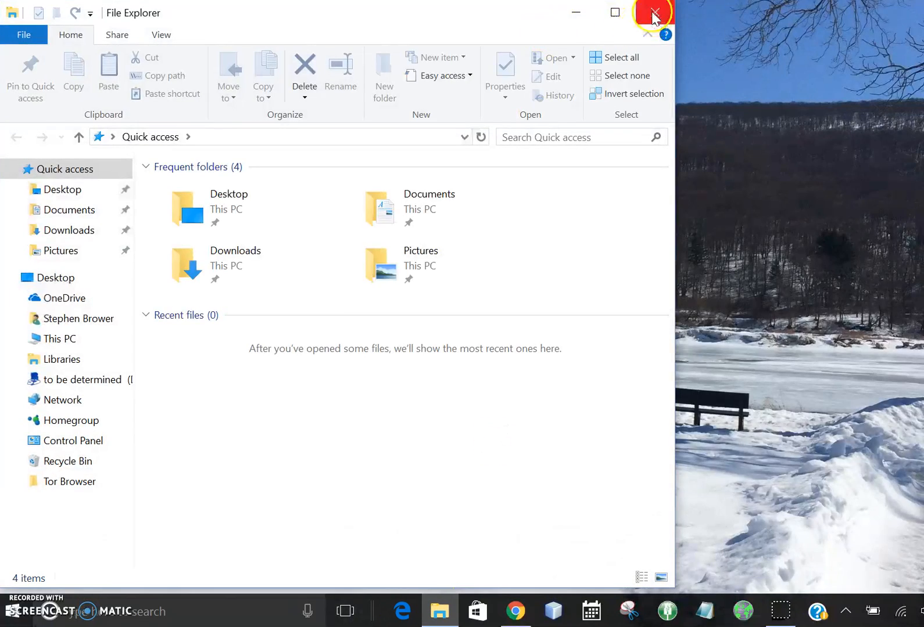
- Close File Explorer, reopen it by searching Windows for "fil", and close it again
click(645, 18)
click(143, 614)
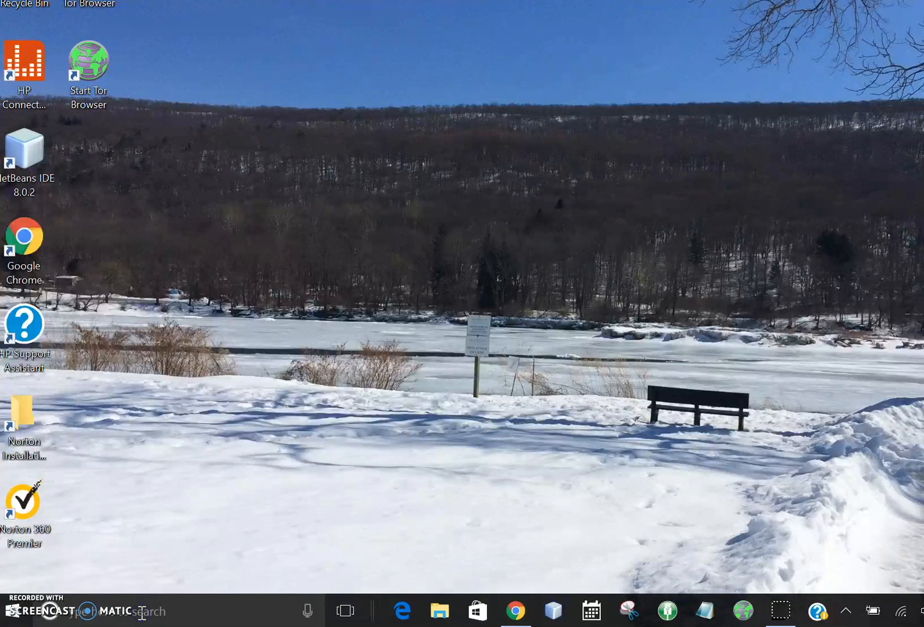
text(fil)
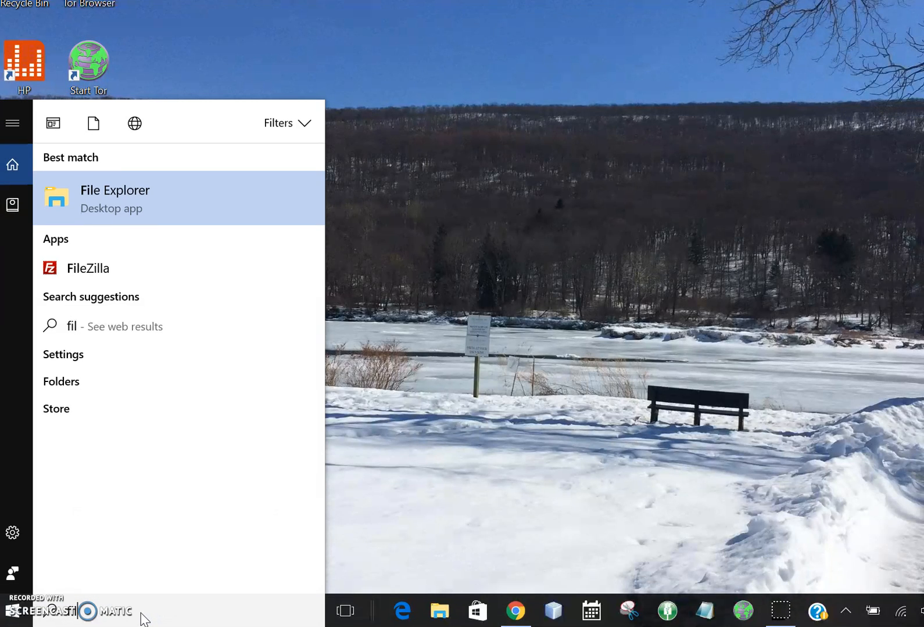
click(103, 189)
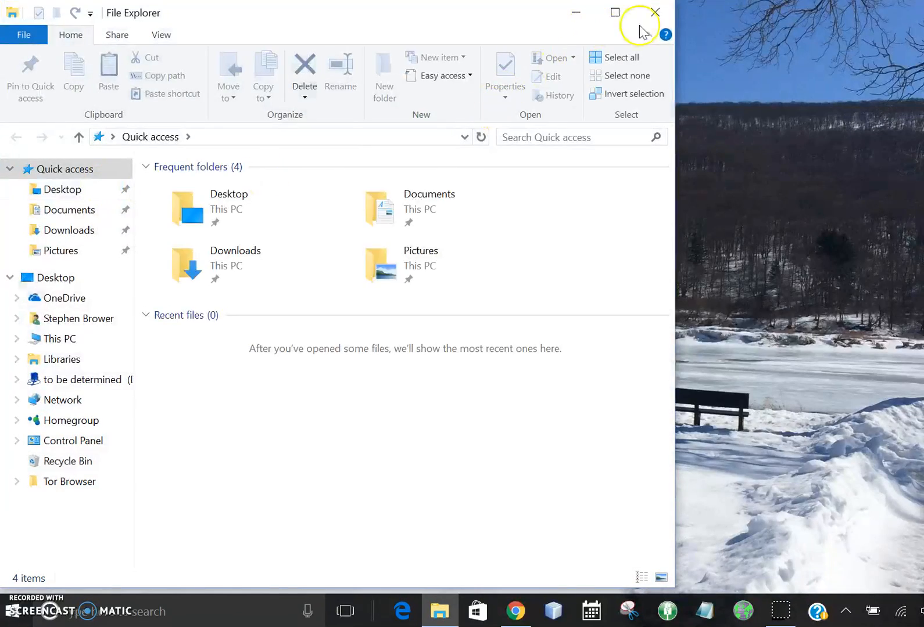
click(658, 22)
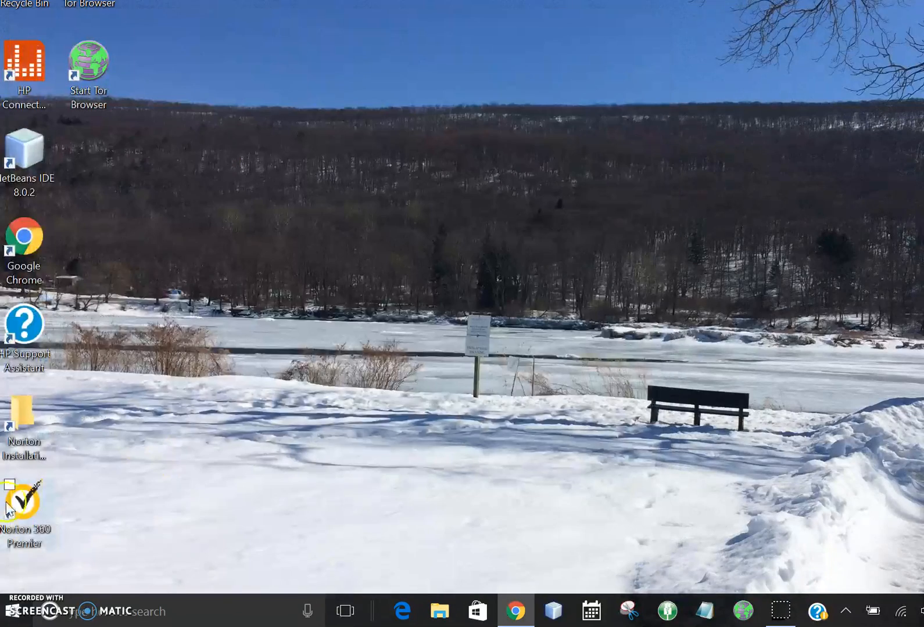
- Open File Explorer from the most used apps, then collapse and re-expand its ribbon
click(14, 619)
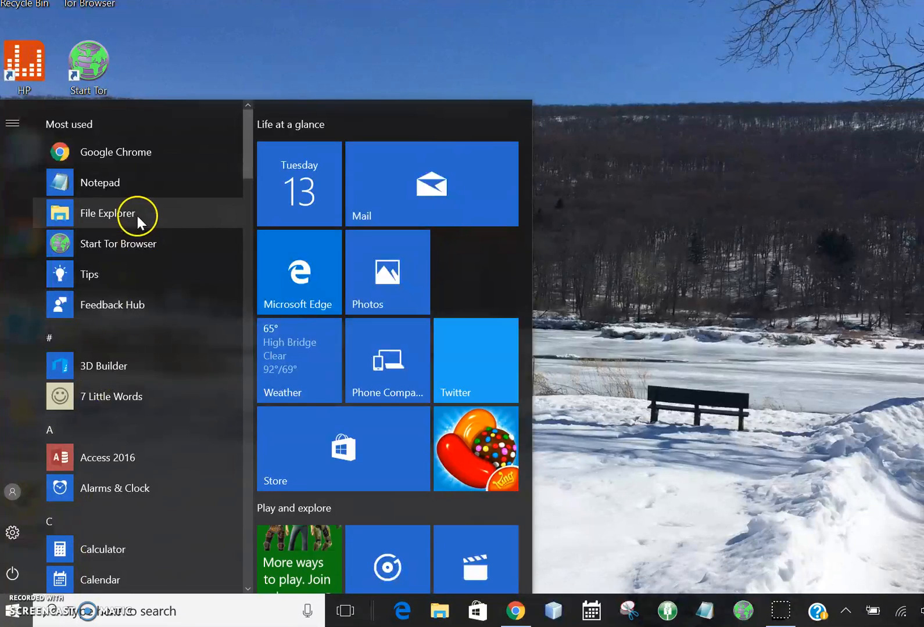
click(129, 215)
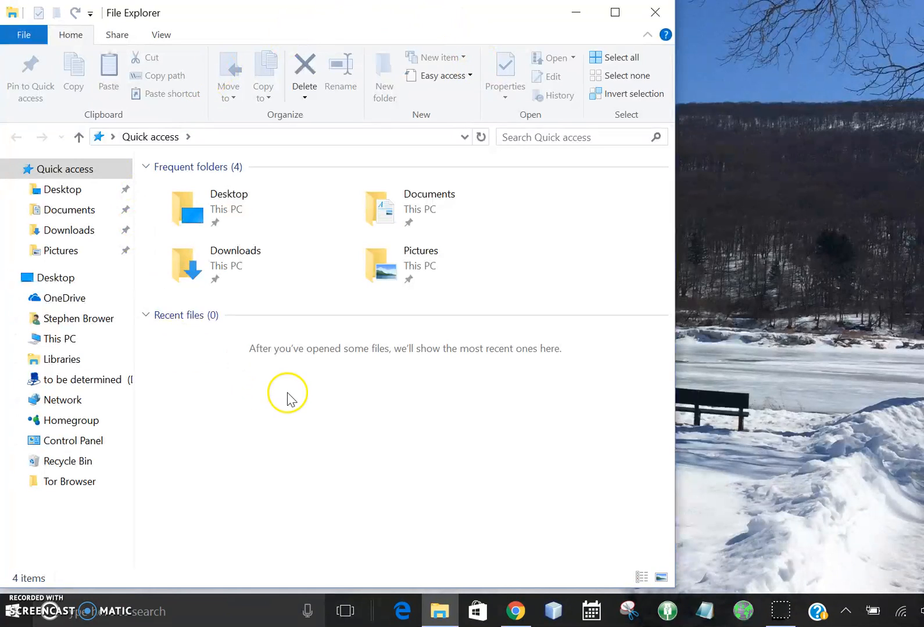
click(647, 34)
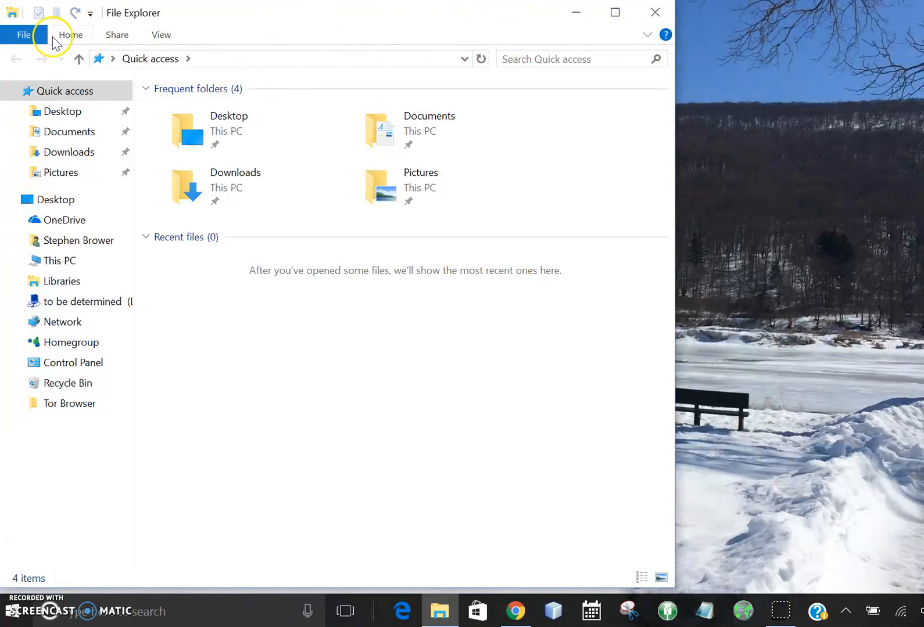
click(648, 36)
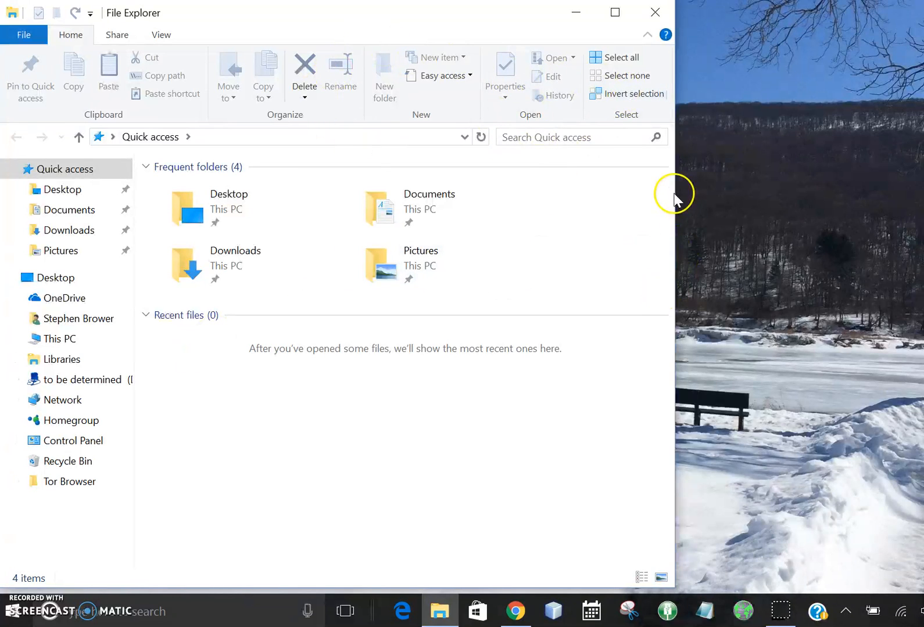
- Narrow the File Explorer window to about half the screen width, then widen it to about three quarters
drag(674, 198, 463, 199)
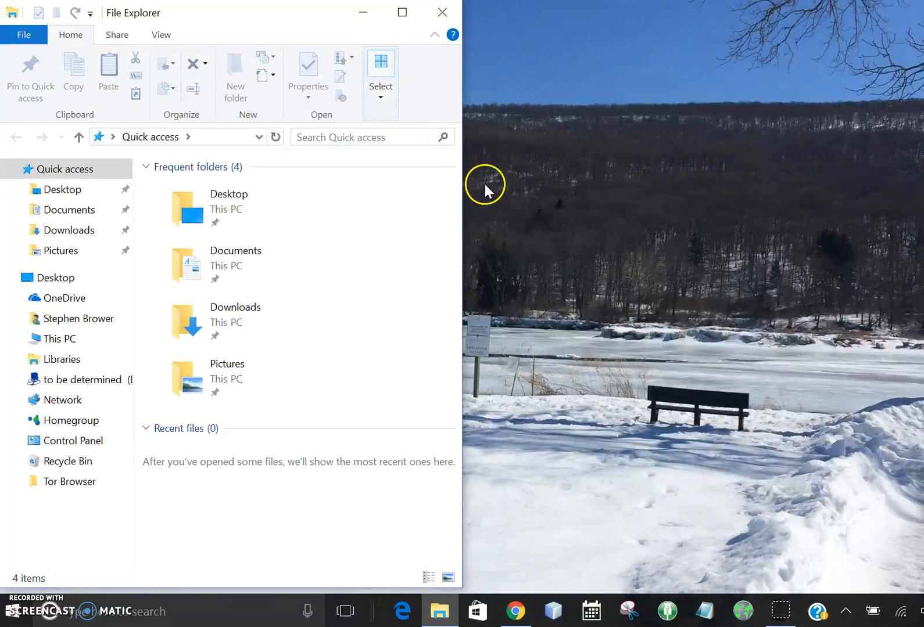
drag(463, 199, 591, 202)
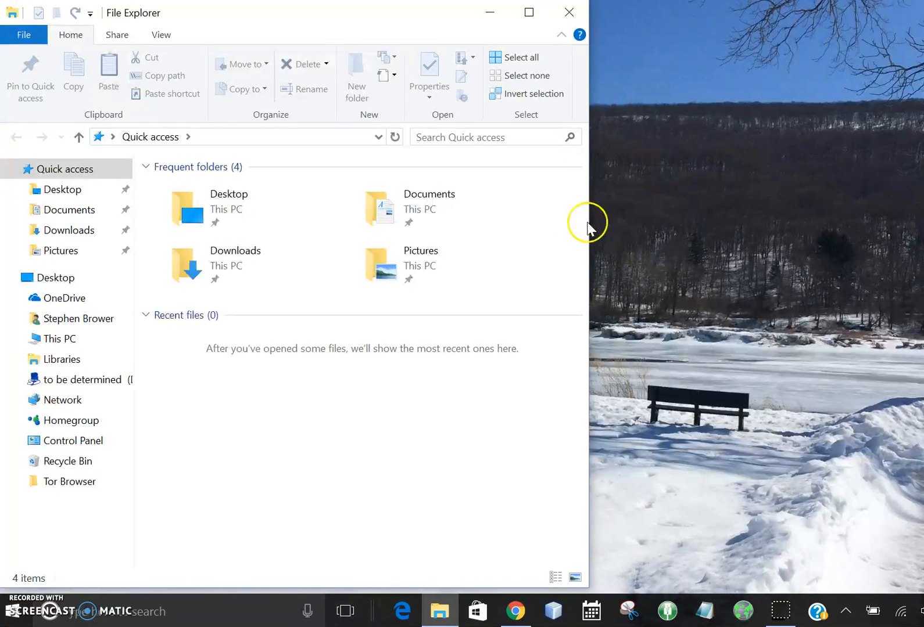
drag(590, 210, 668, 222)
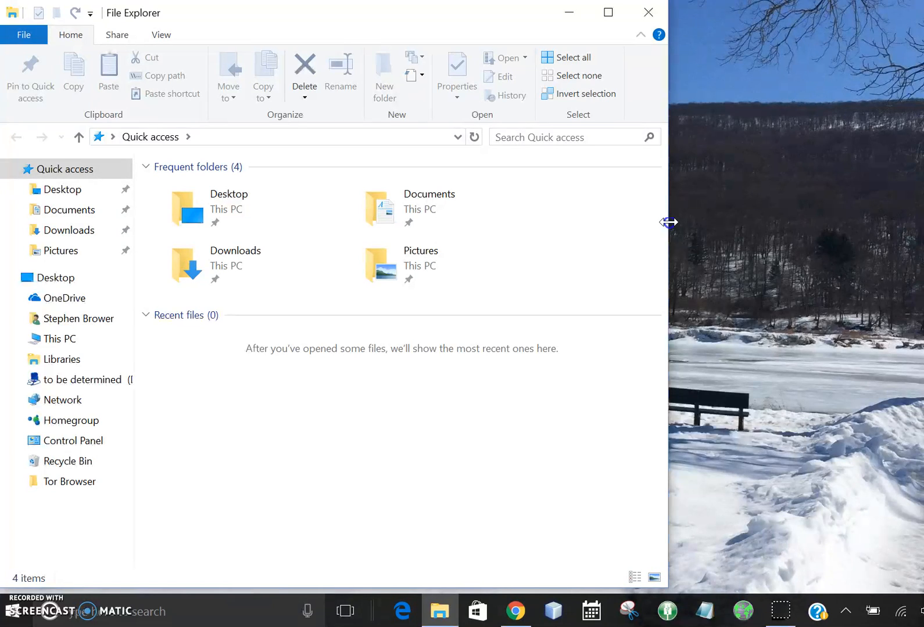
drag(668, 223, 671, 223)
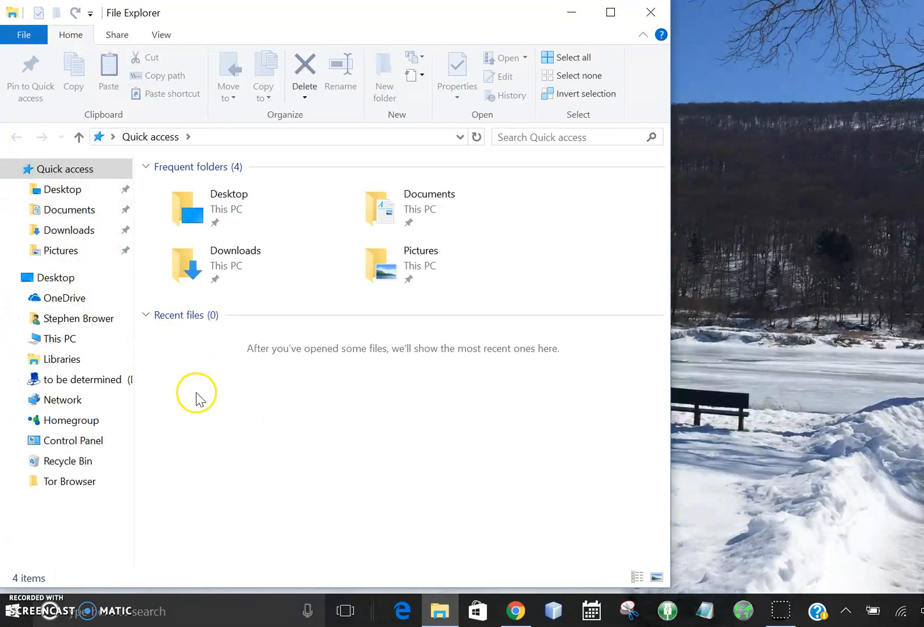
- View the contents of the Downloads folder and the Documents folder
click(61, 232)
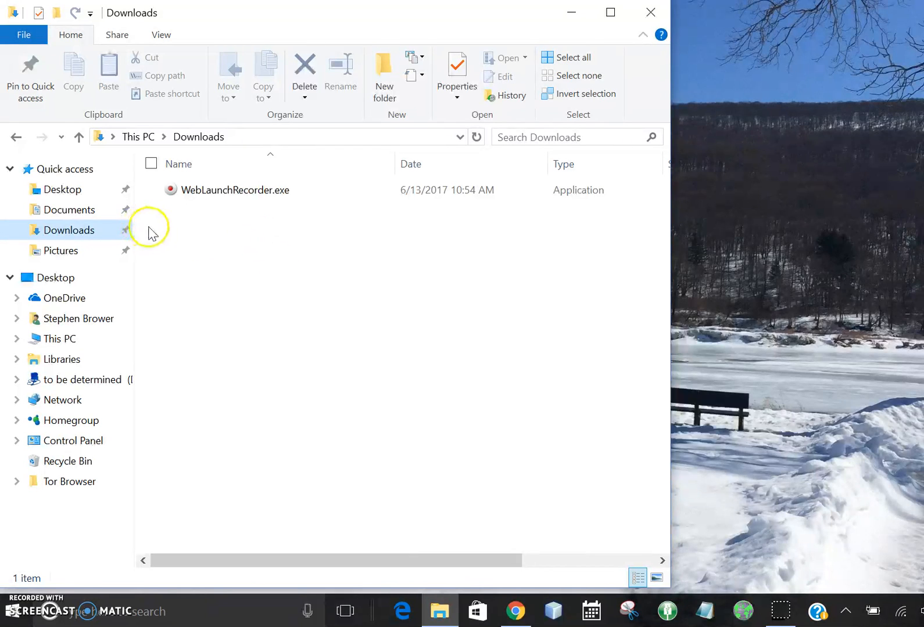
click(73, 211)
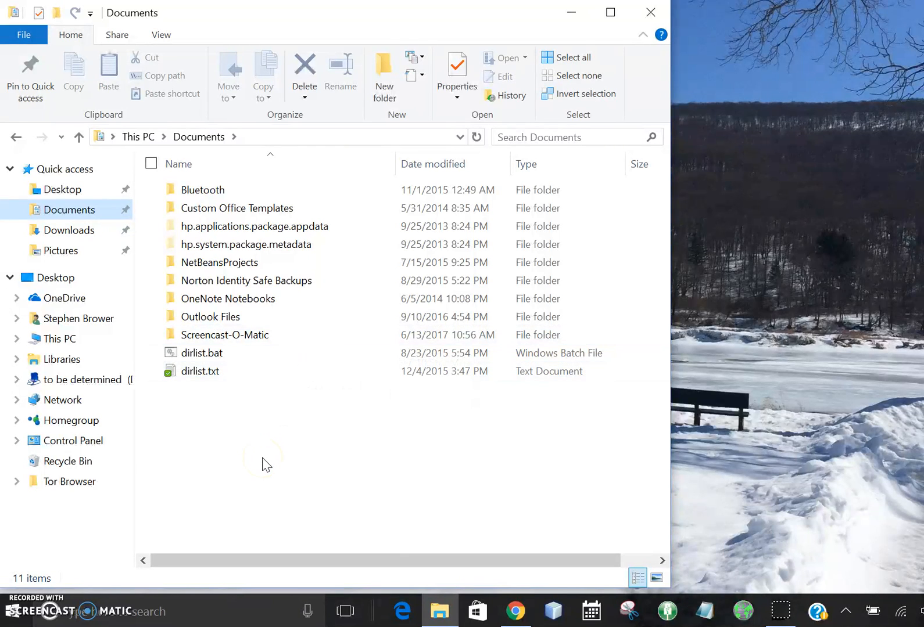
click(341, 489)
- Turn off the display of hidden items while in the Documents folder
click(159, 36)
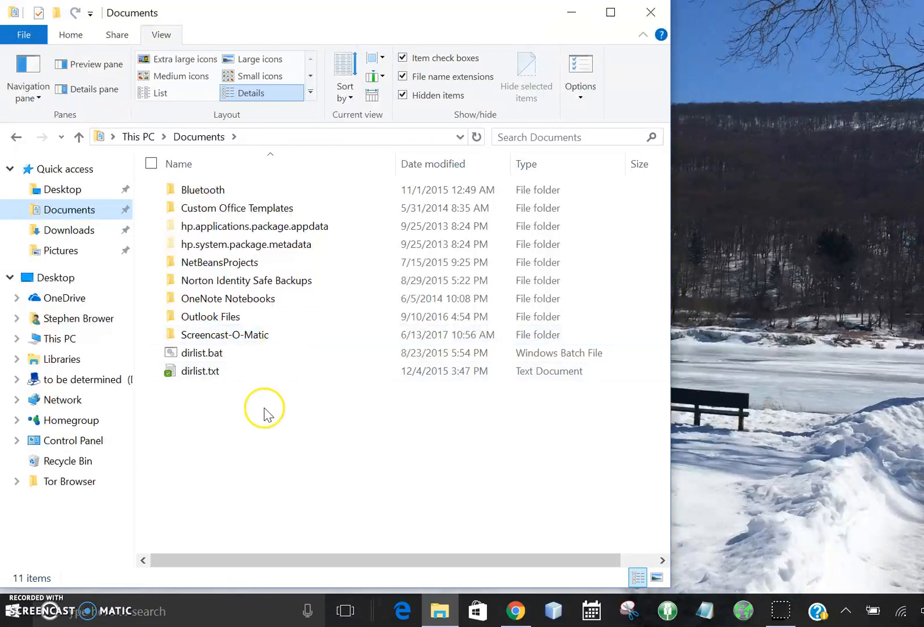
click(408, 97)
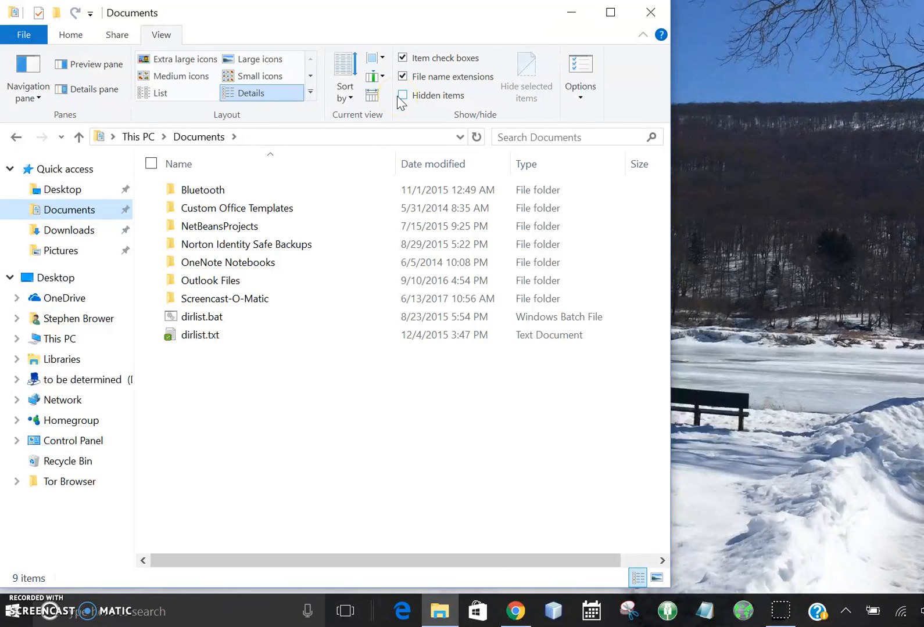
- Open the Windows (C:) drive from This PC and turn on the display of hidden items
click(59, 340)
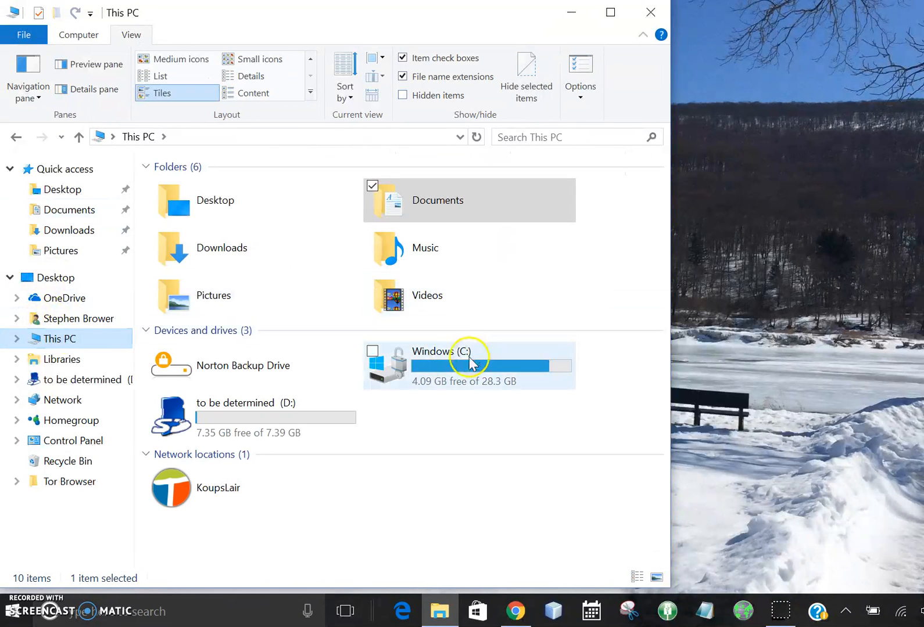
double_click(469, 361)
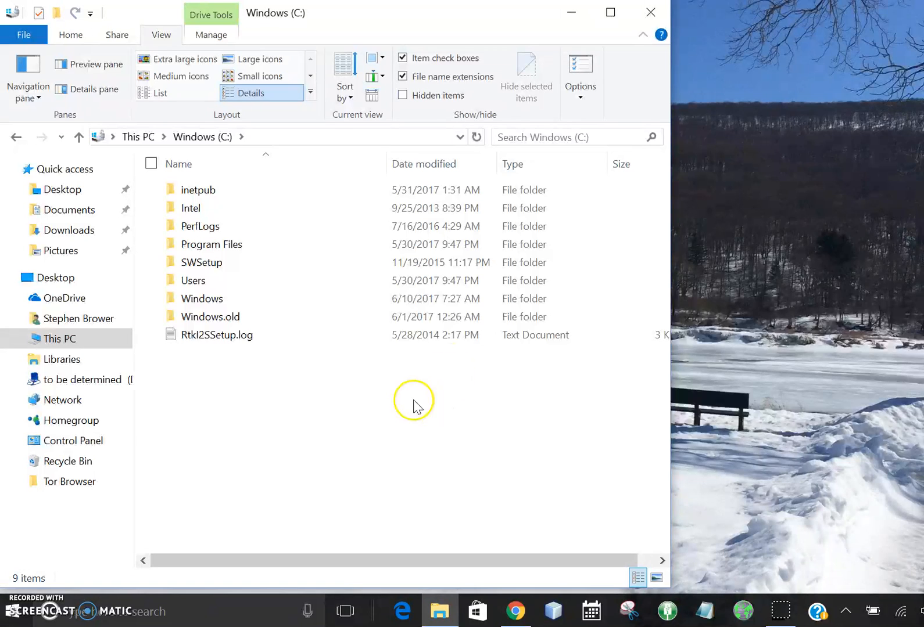
click(420, 96)
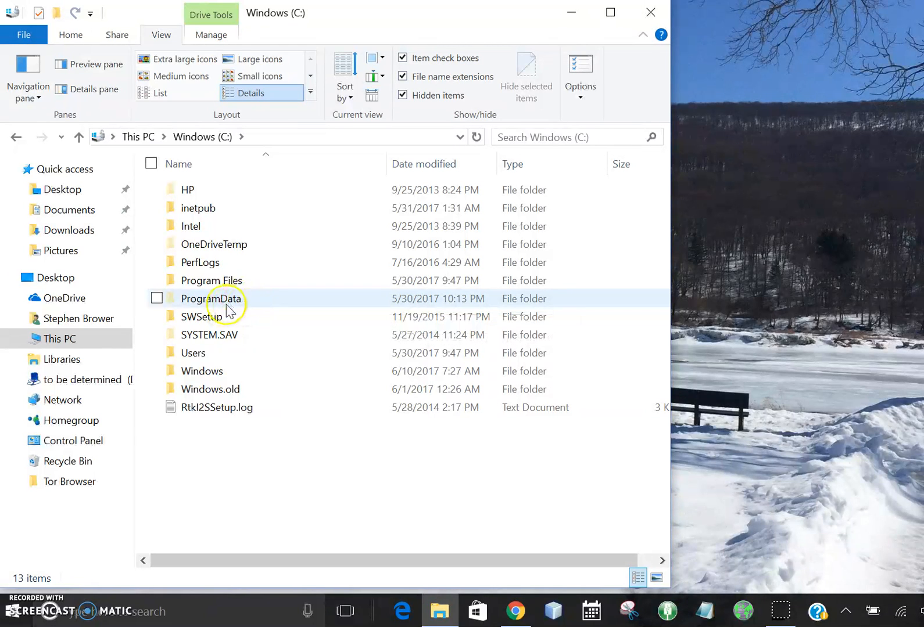
mouse_move(242, 310)
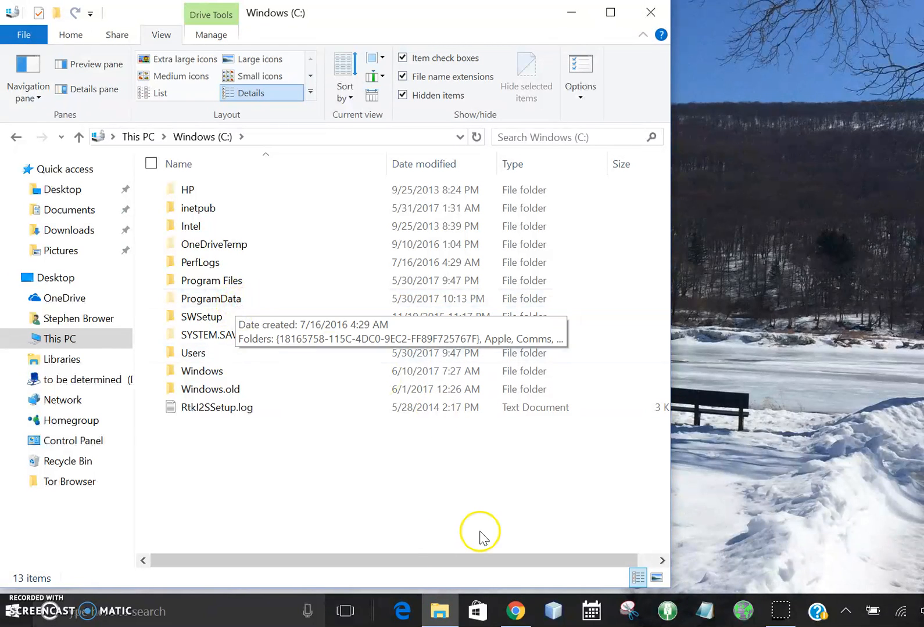
- Turn the display of hidden items off and back on for the Windows (C:) drive
click(439, 96)
click(439, 95)
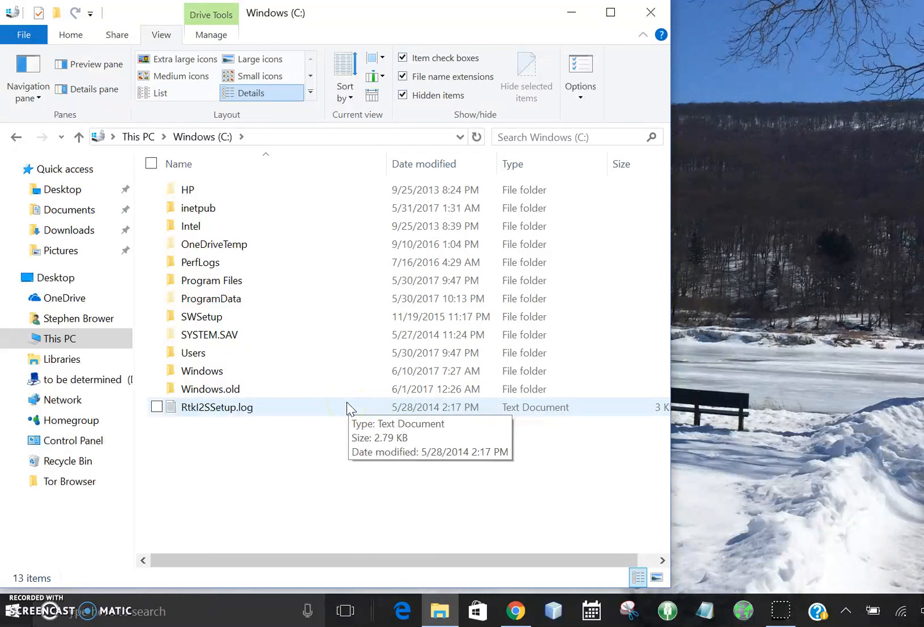
- Open the Documents folder and turn the display of file name extensions off and back on
click(67, 212)
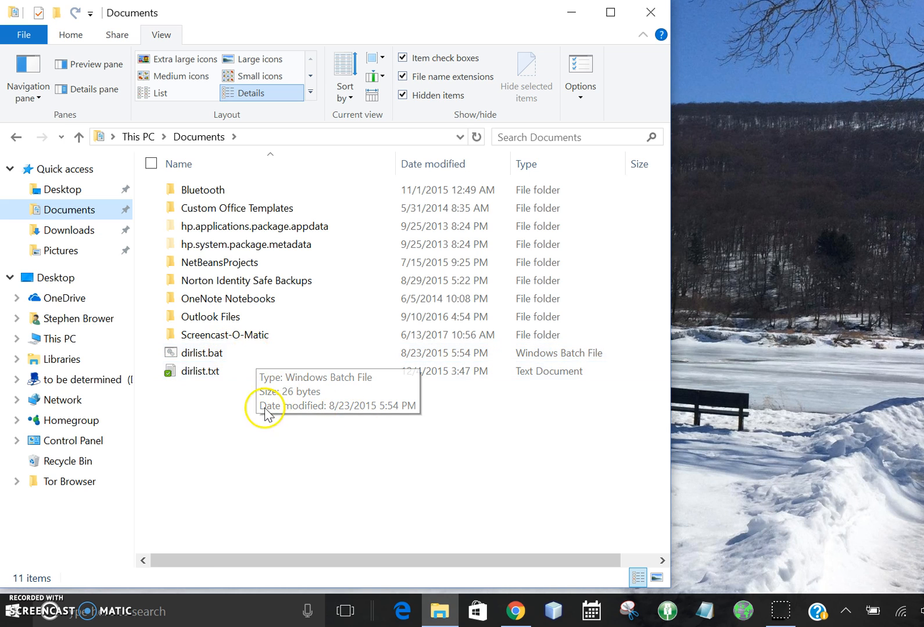
click(457, 77)
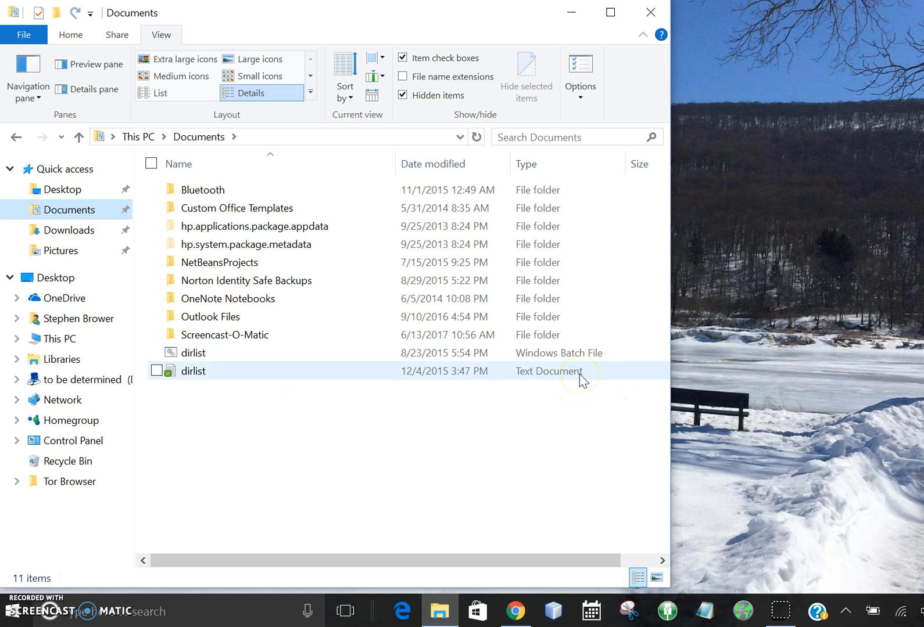
click(442, 82)
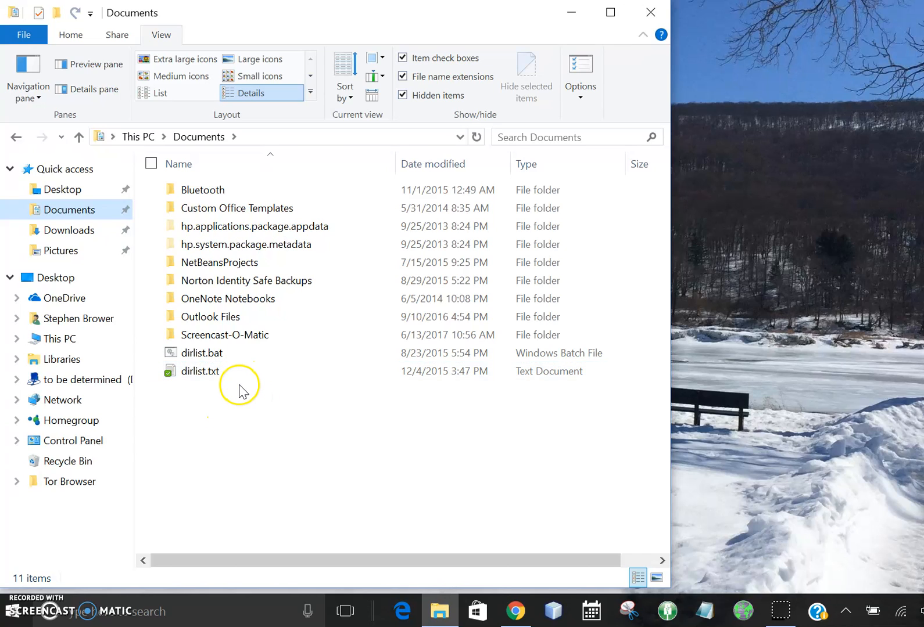
- Open dirlist.txt from the Documents folder to view its contents in Notepad, and close it
mouse_move(227, 379)
mouse_move(226, 358)
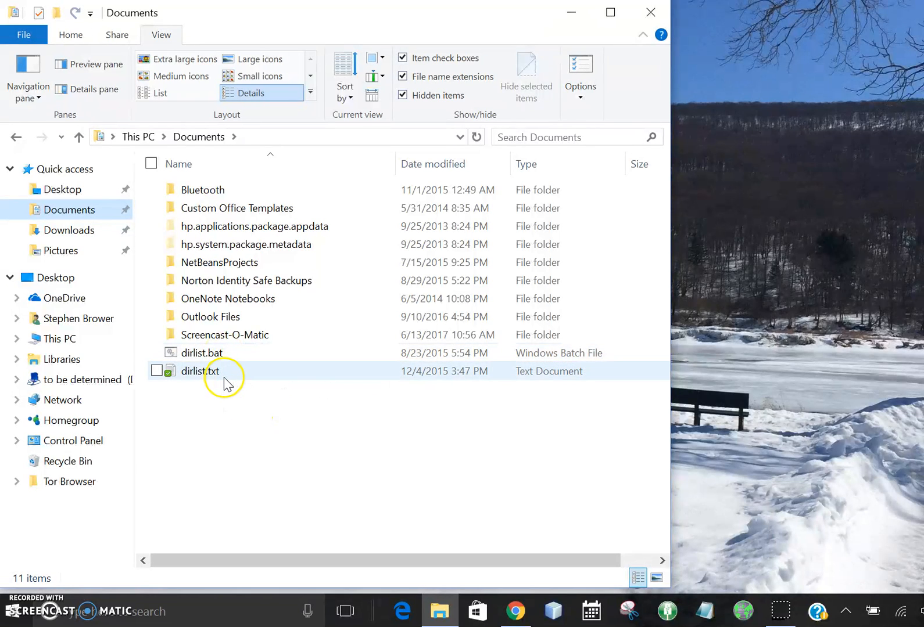
mouse_move(226, 384)
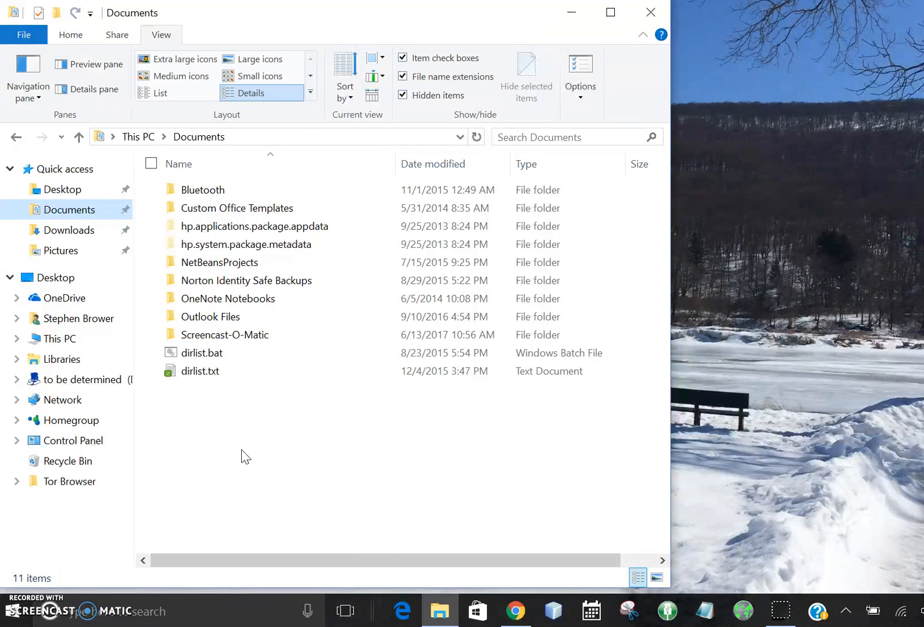
double_click(193, 376)
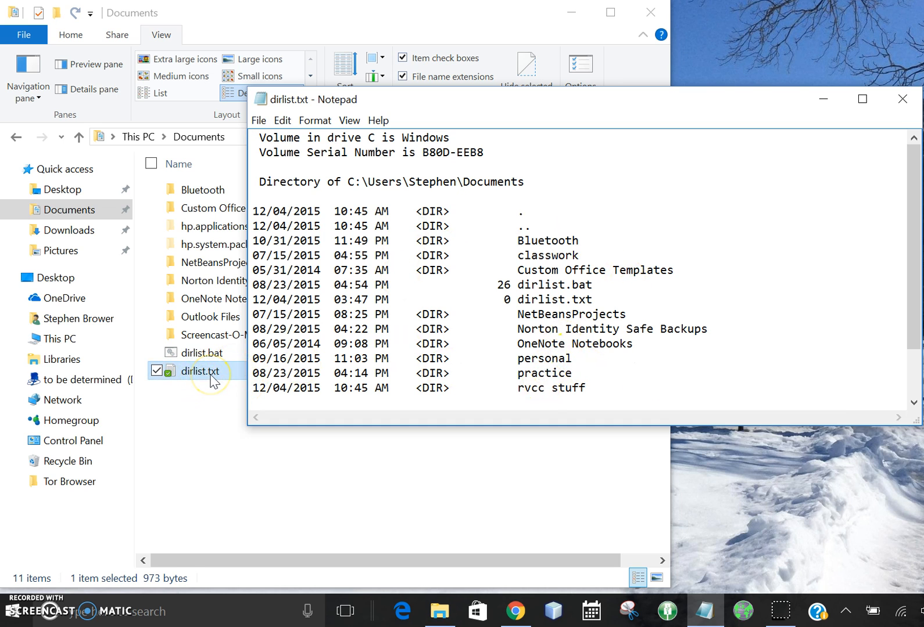
click(901, 102)
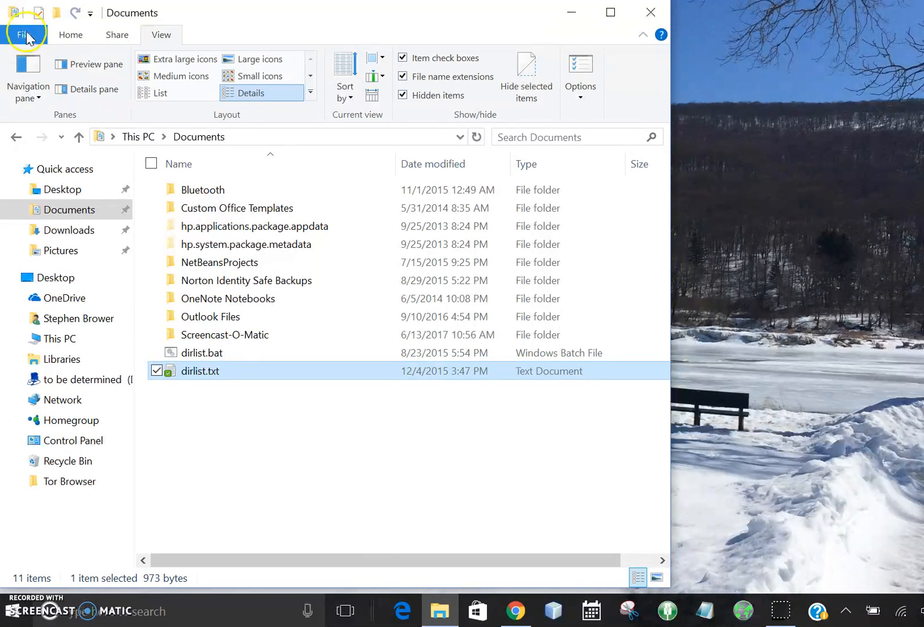
- Create a new folder named Classwork in the Documents folder
click(71, 35)
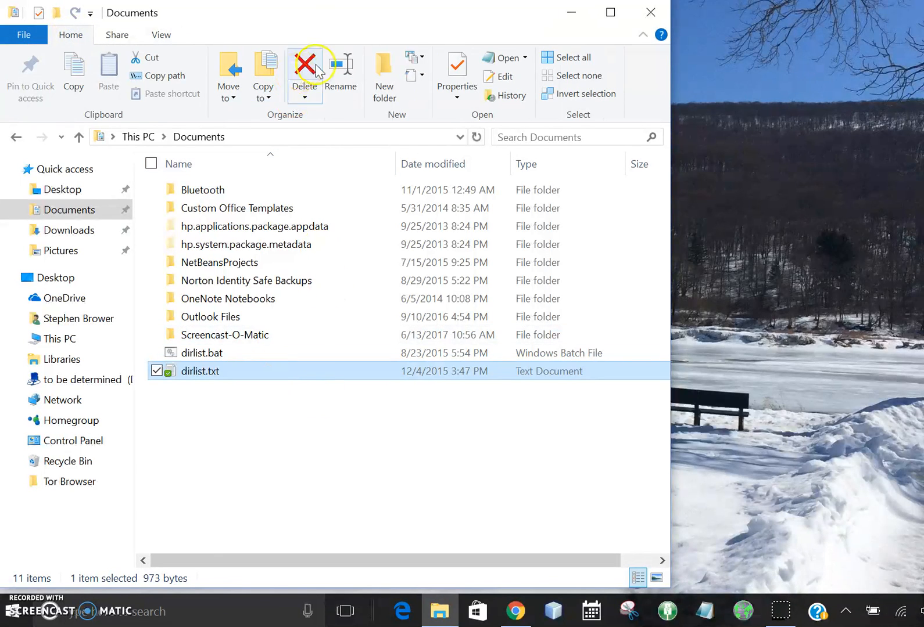
click(383, 88)
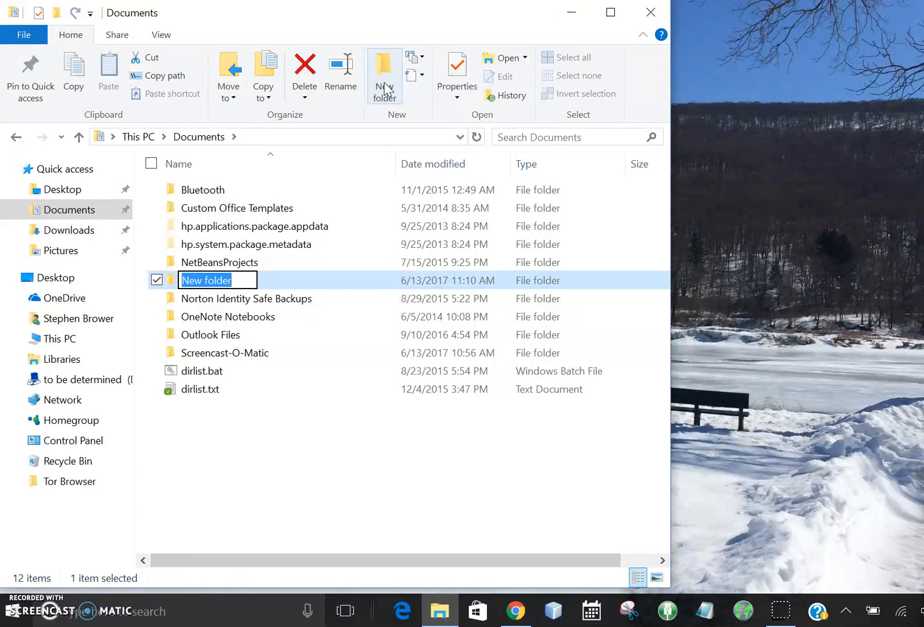
text(C)
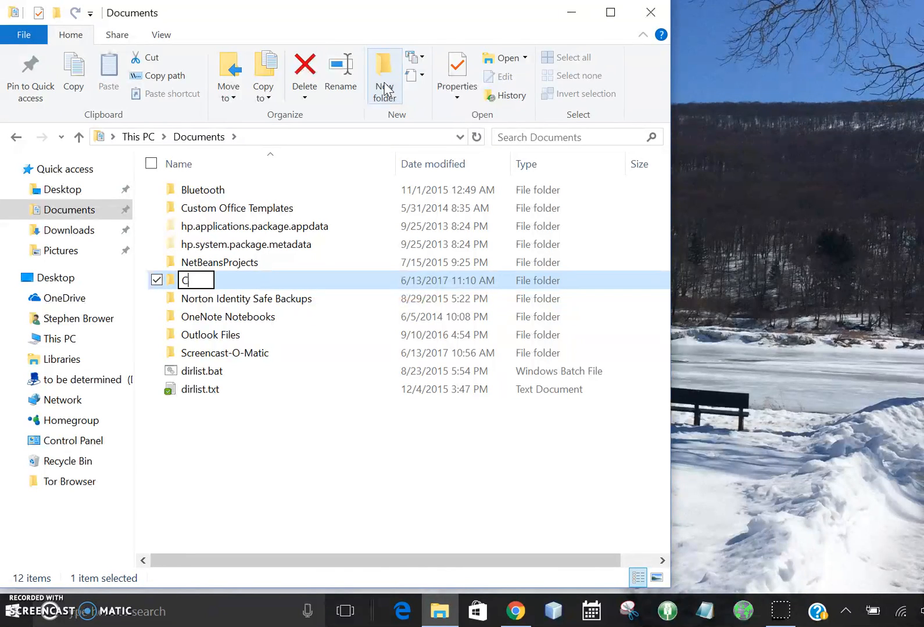
text(lass)
text(work)
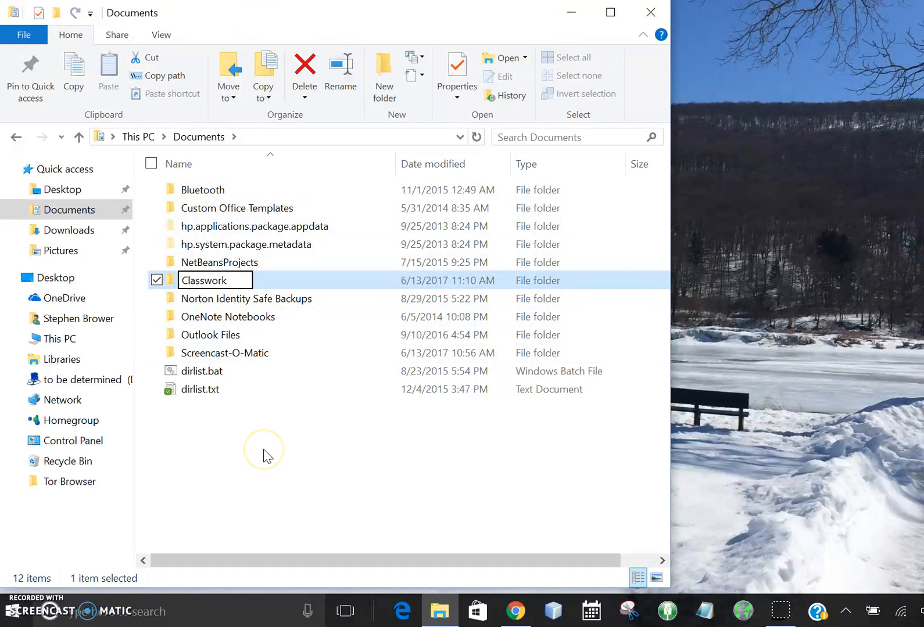
key(Return)
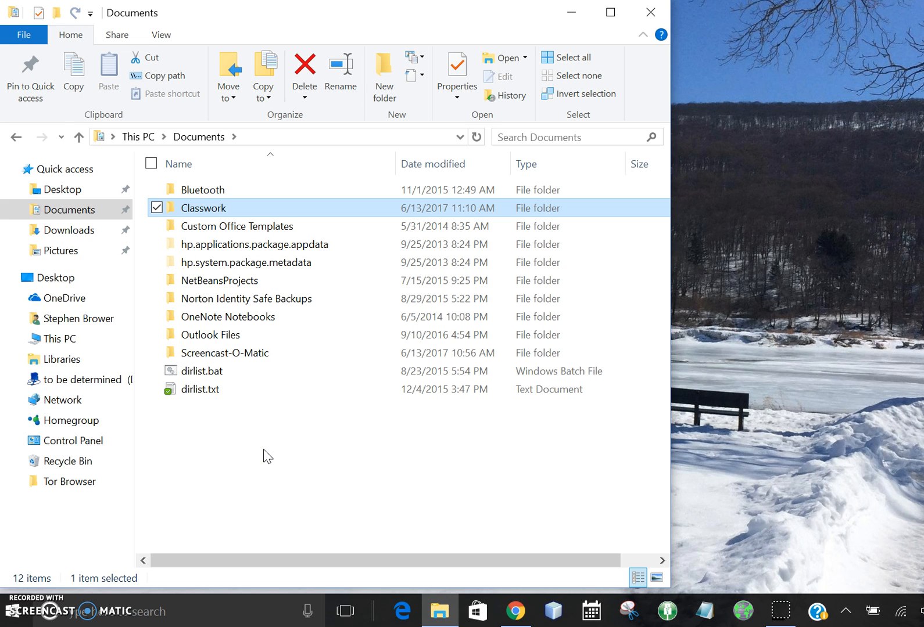
- Open the Classwork folder's name for editing and cancel the rename
key(F2)
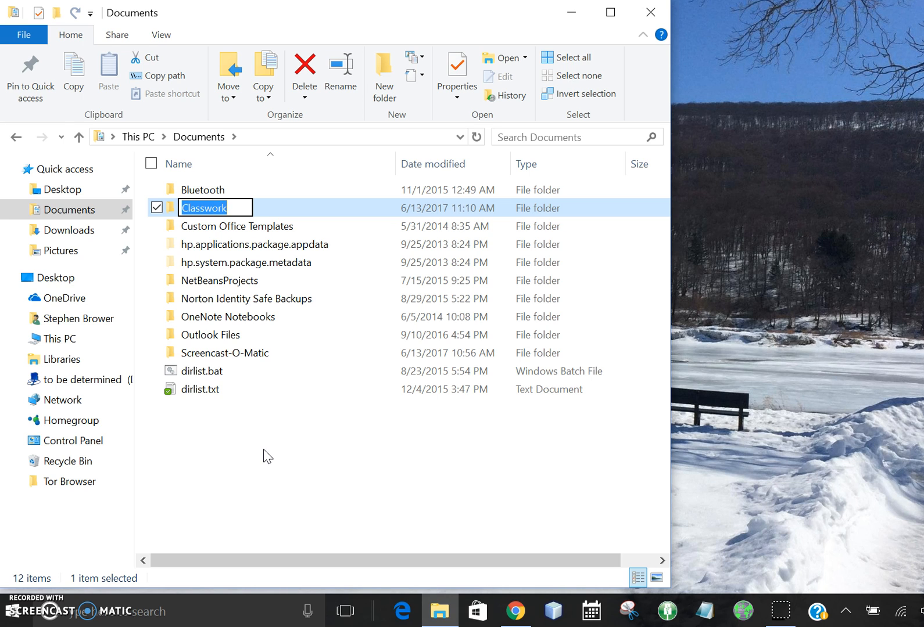
click(257, 450)
key(Escape)
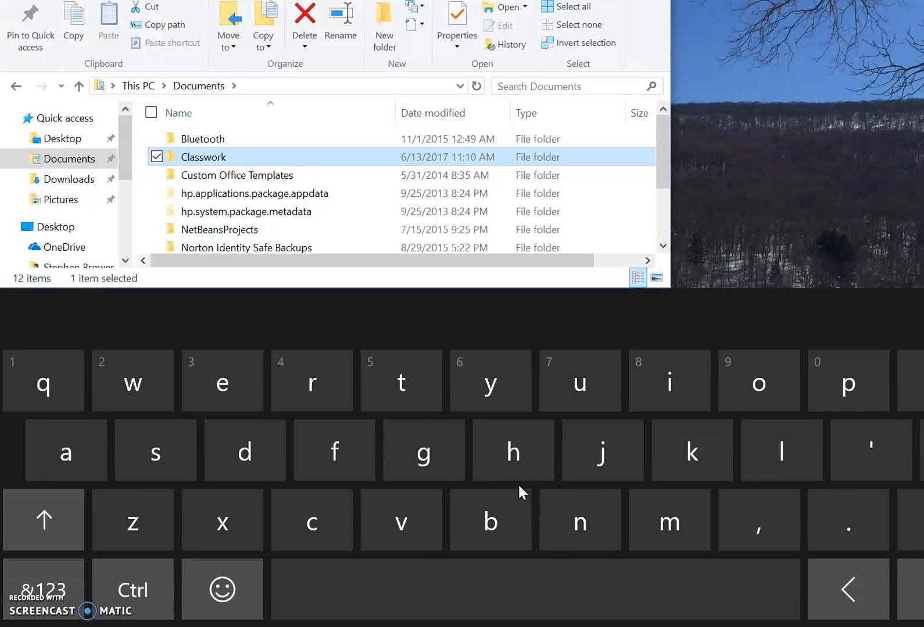
- View the touch keyboard's layout options and close the on-screen keyboard
click(923, 307)
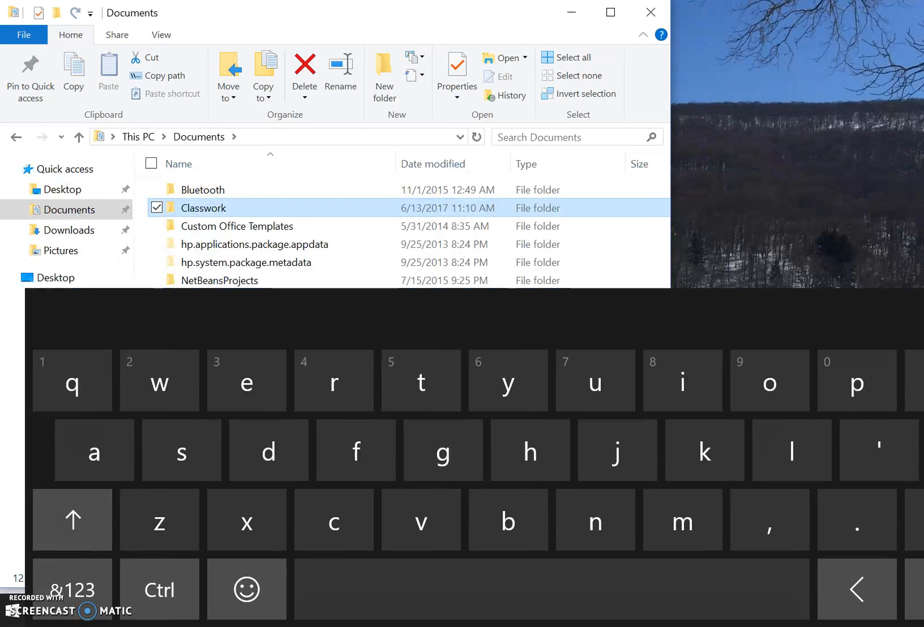
click(922, 314)
click(864, 395)
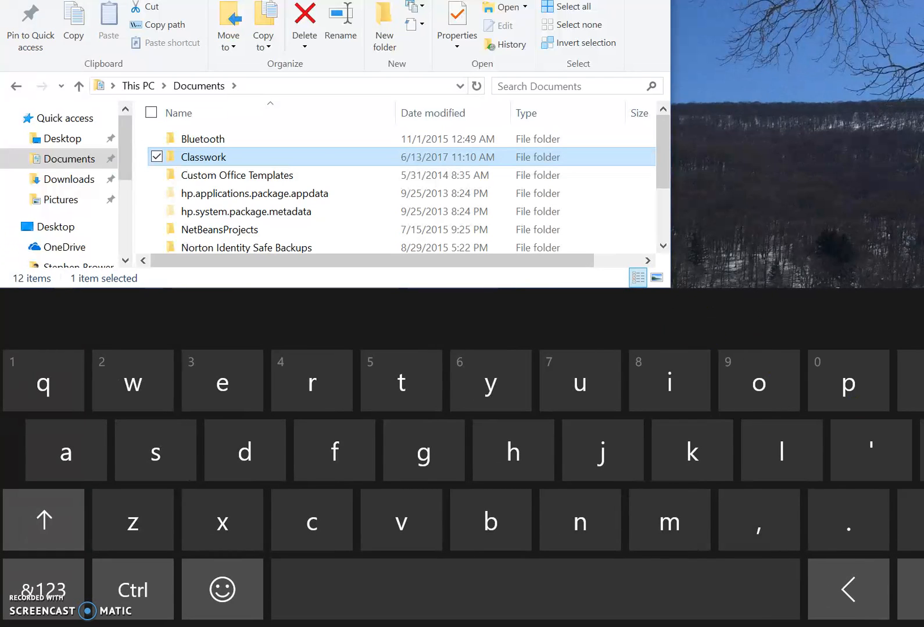
click(922, 590)
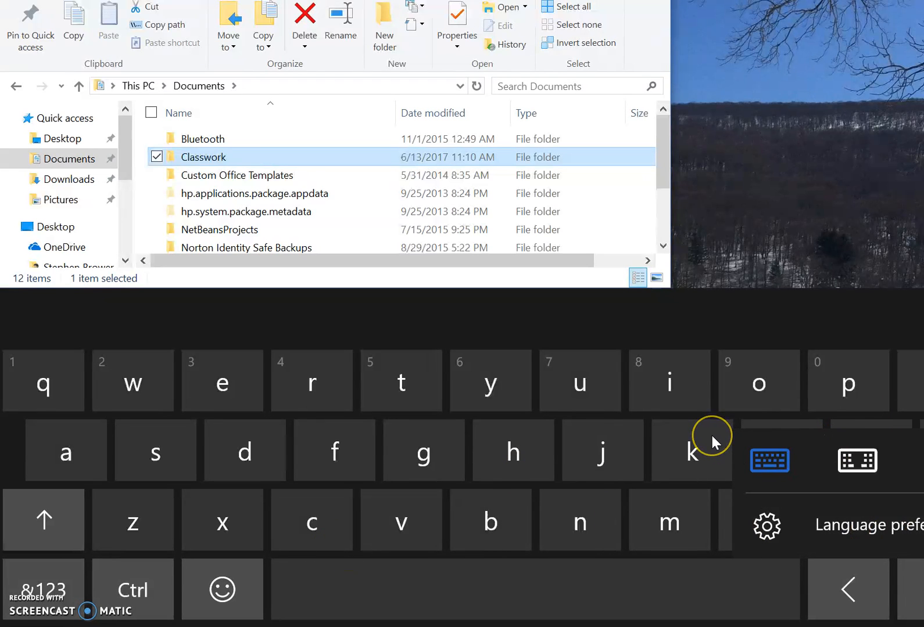
key(Escape)
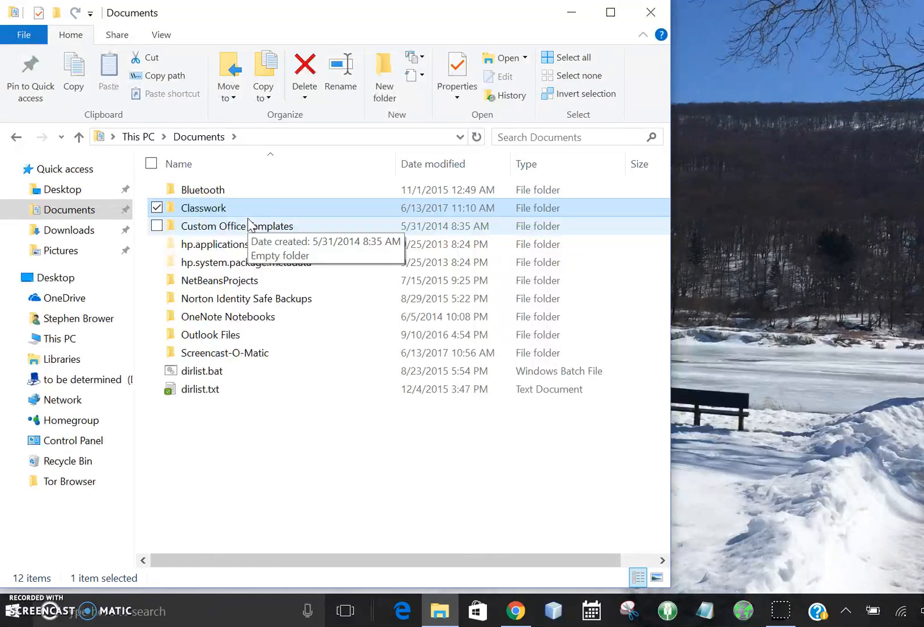
- Make the Classwork folder's name editable directly in the file list and exit without entering a new name
mouse_move(226, 210)
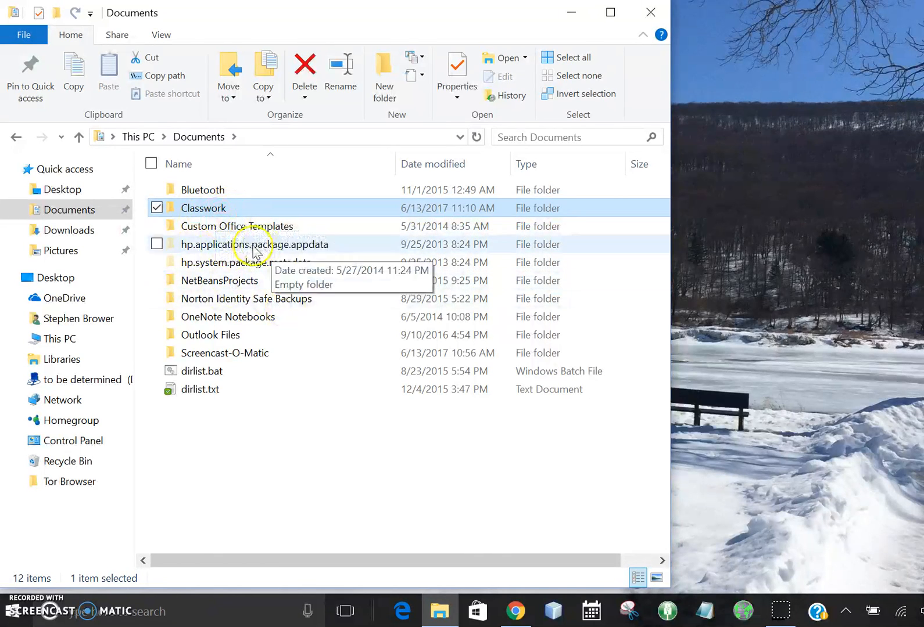
click(225, 208)
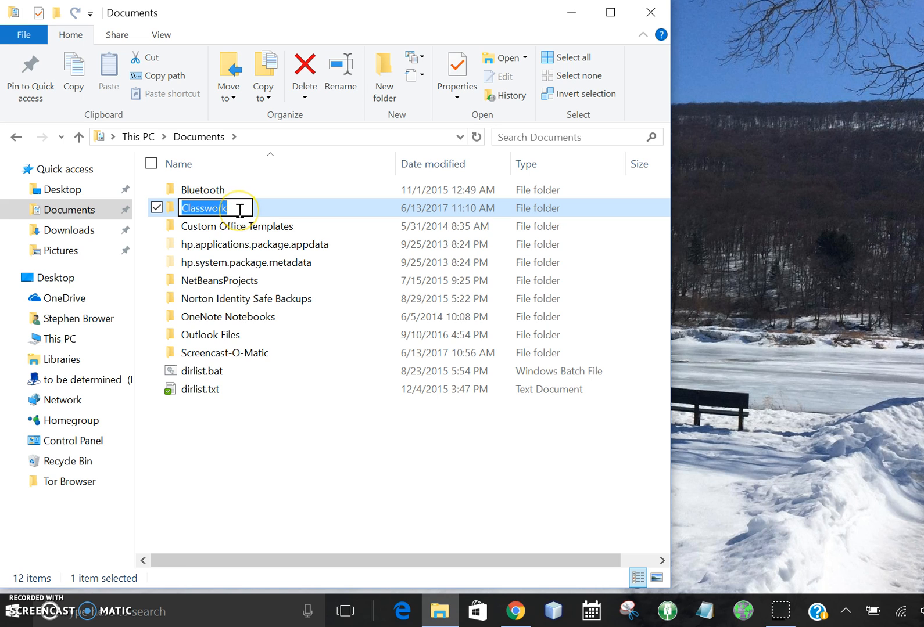
key(Return)
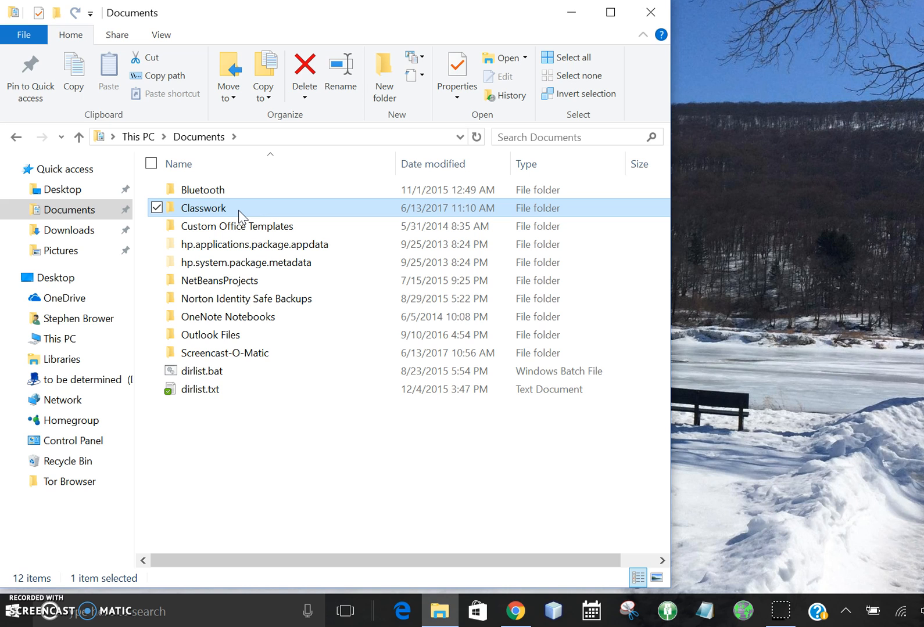
- Open the Classwork folder and create a subfolder named Summer 2017 in it
double_click(239, 210)
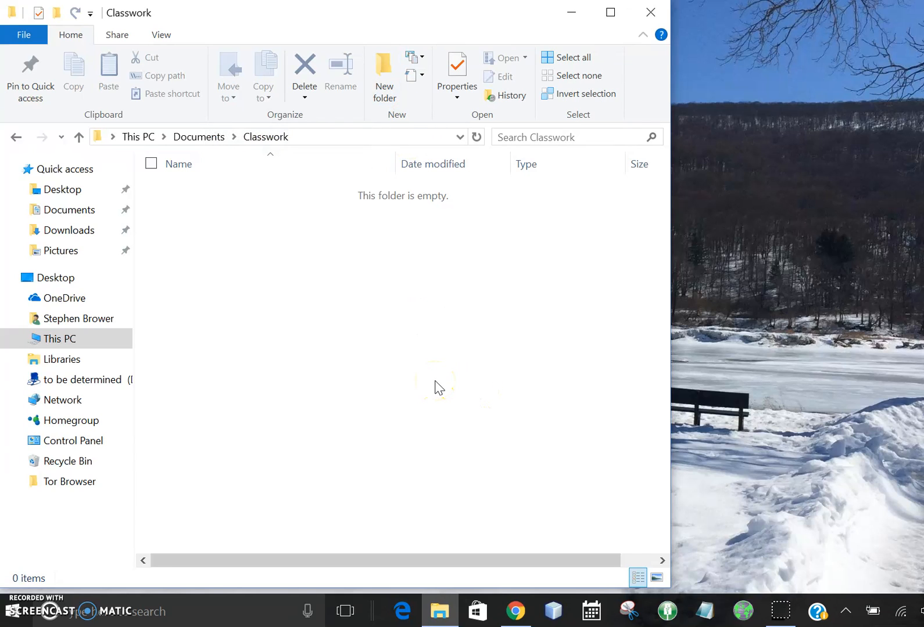
click(383, 72)
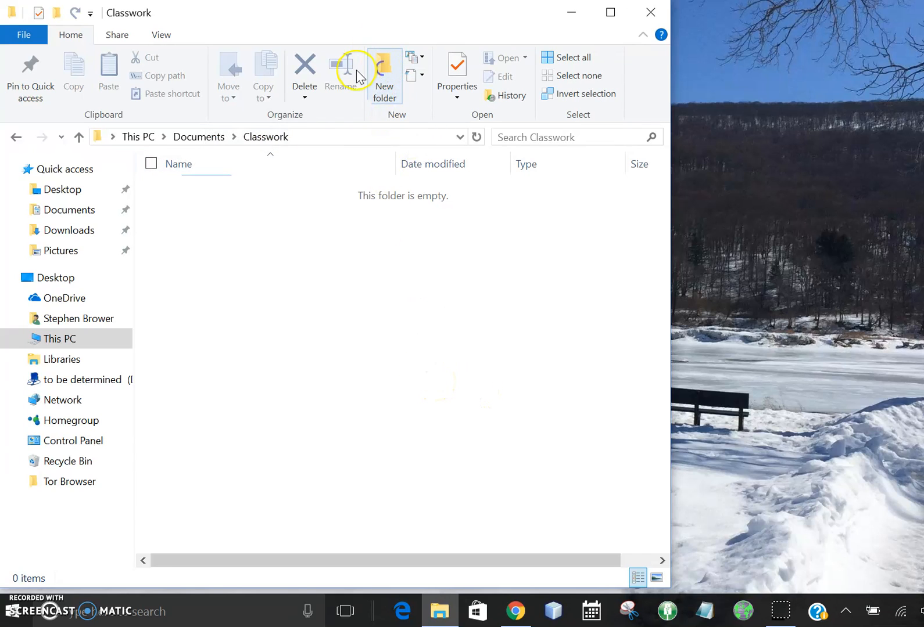
text(Sum)
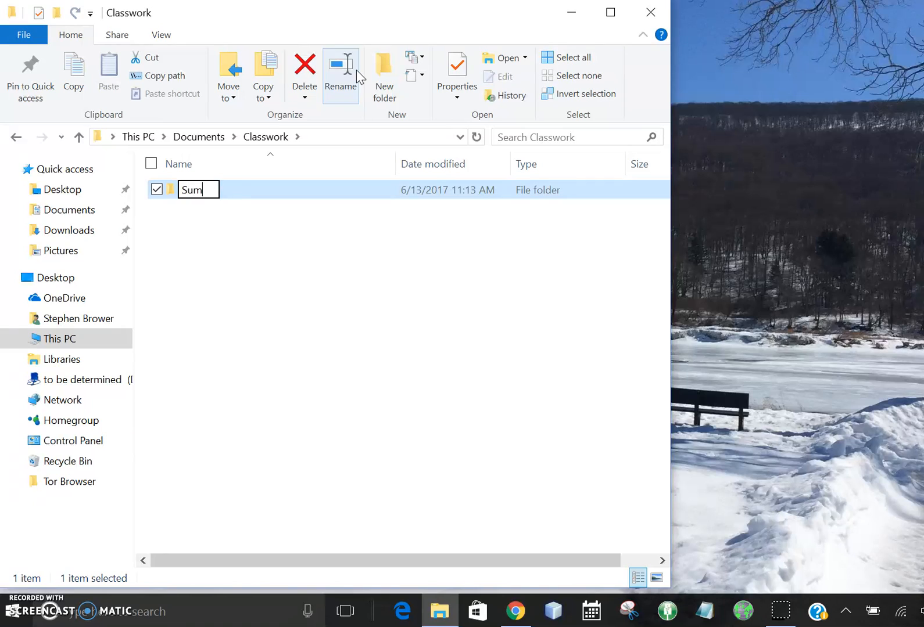
text(mer 2017)
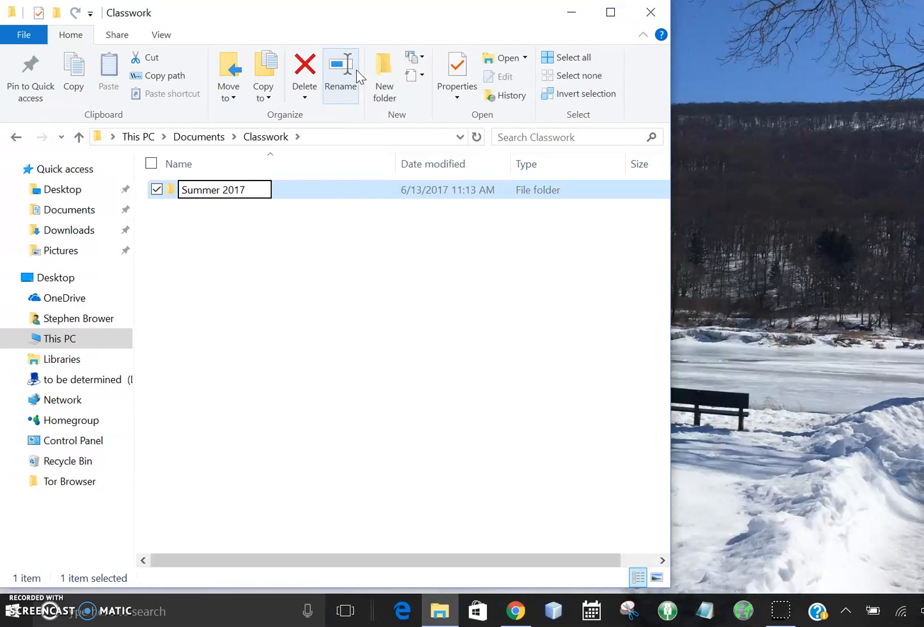
key(Return)
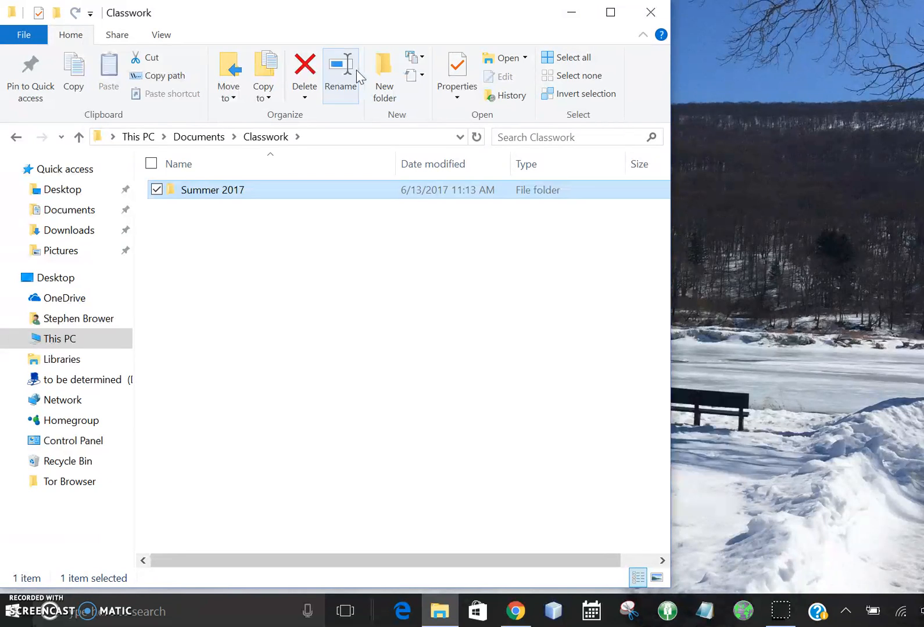
- Open the Summer 2017 folder, go back to Classwork, and reopen Summer 2017
key(Return)
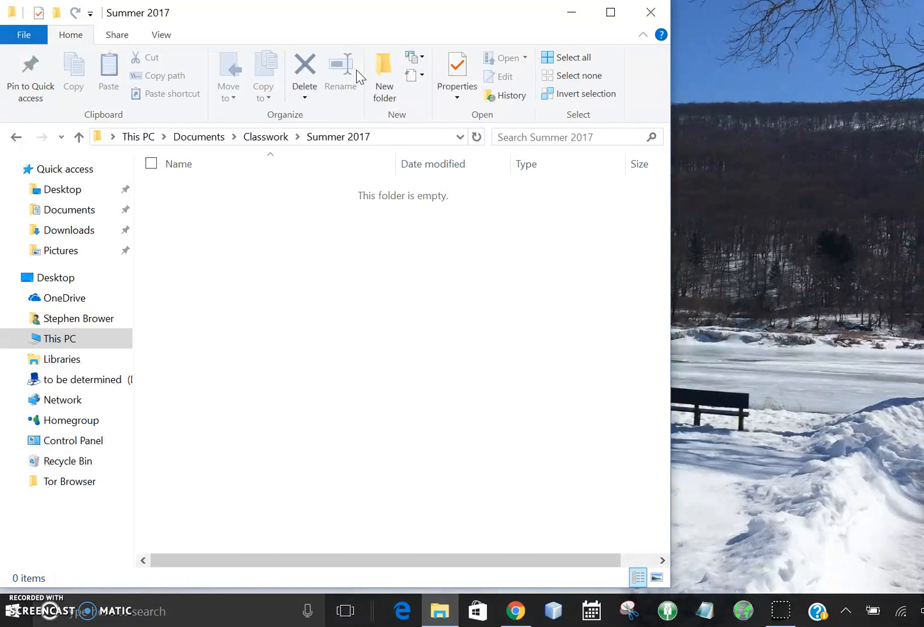
click(16, 138)
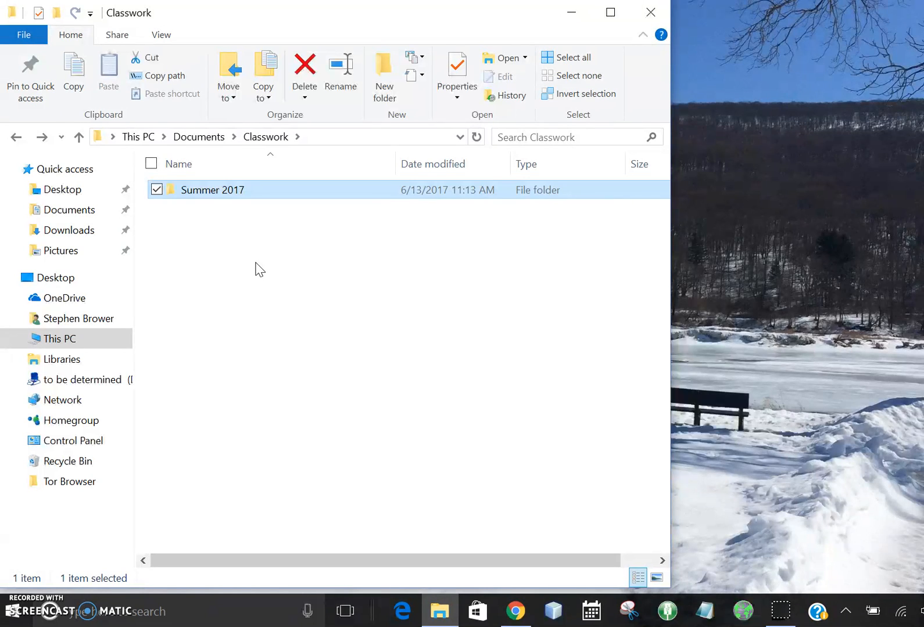
key(Return)
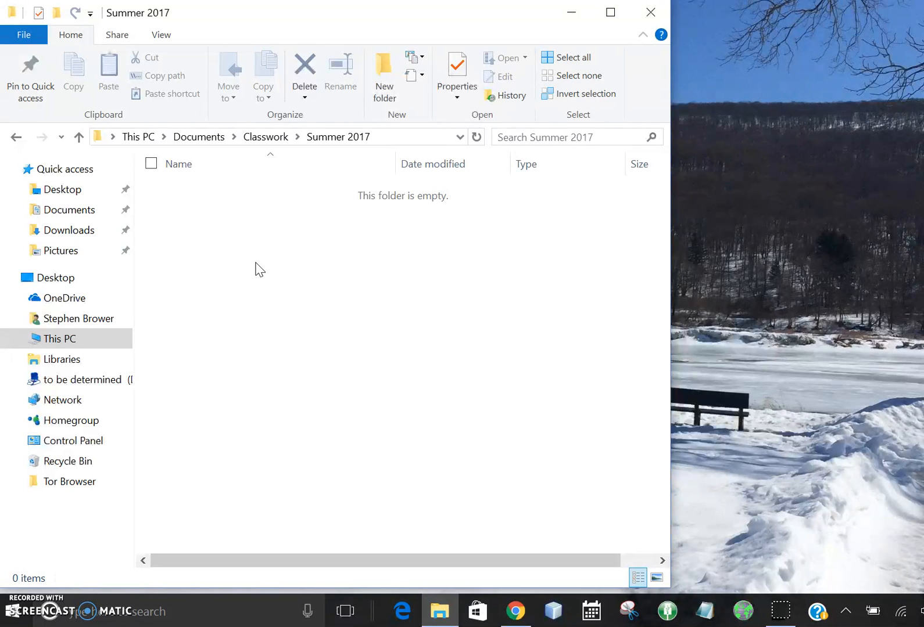
- Find and launch Word 2016 through the Windows search and create a blank document
click(100, 612)
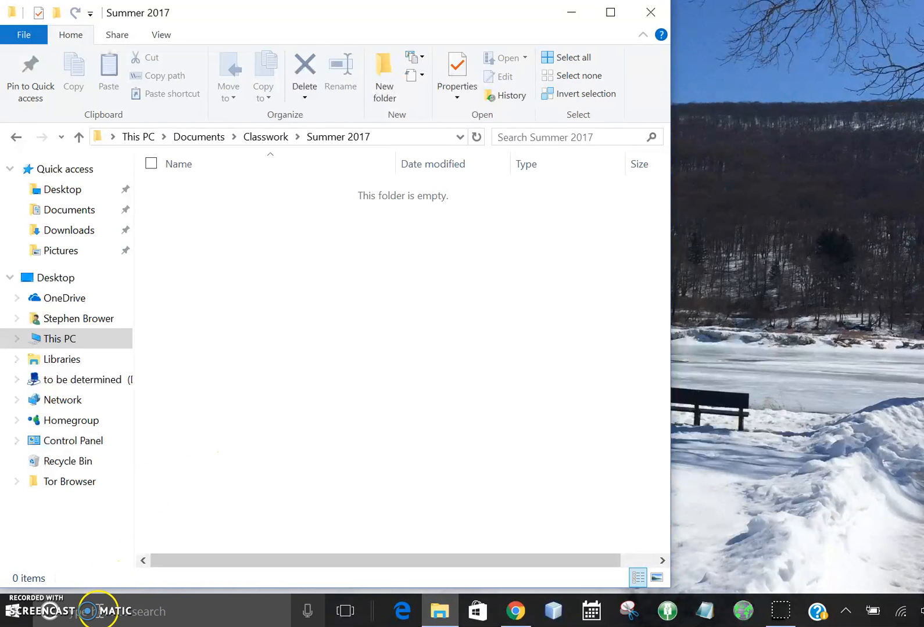
text(wor)
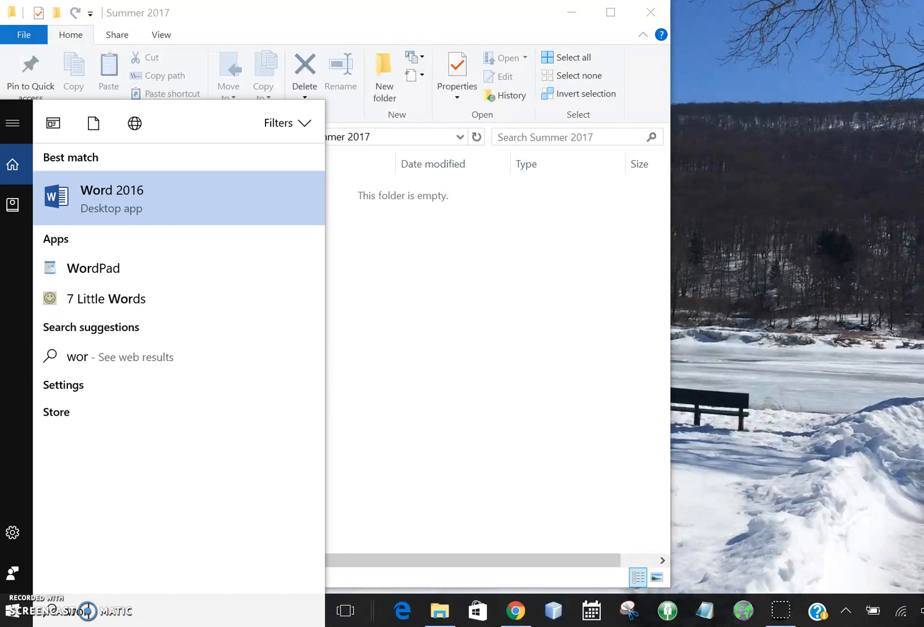
click(147, 197)
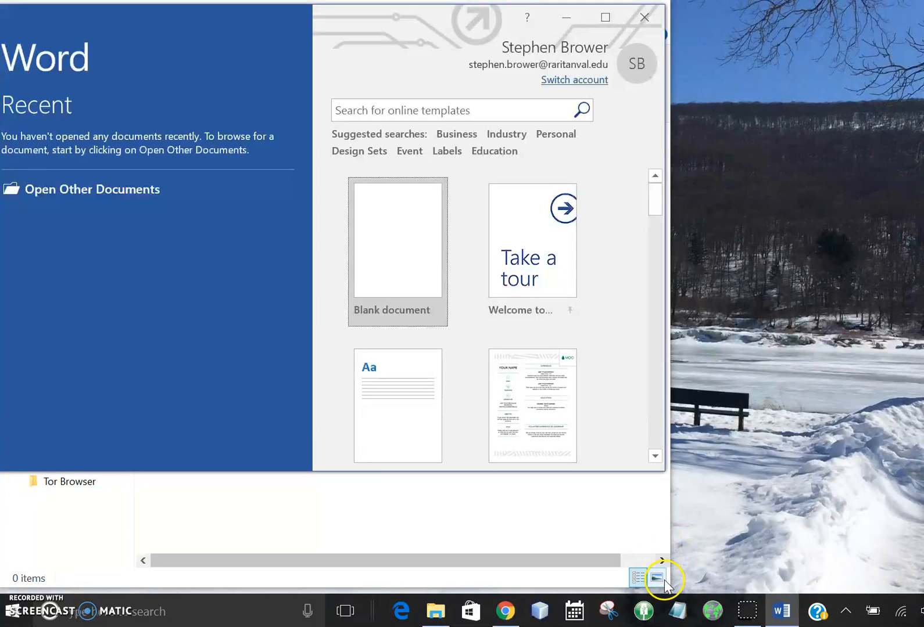
click(395, 255)
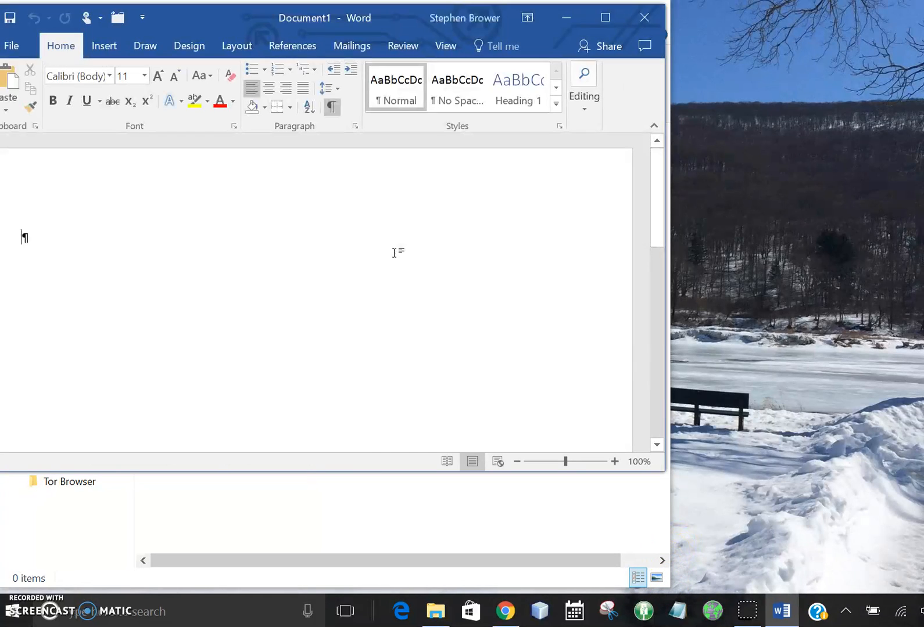
- Enter the text "Blah blah" in the body of the blank document
click(230, 237)
text(Blah )
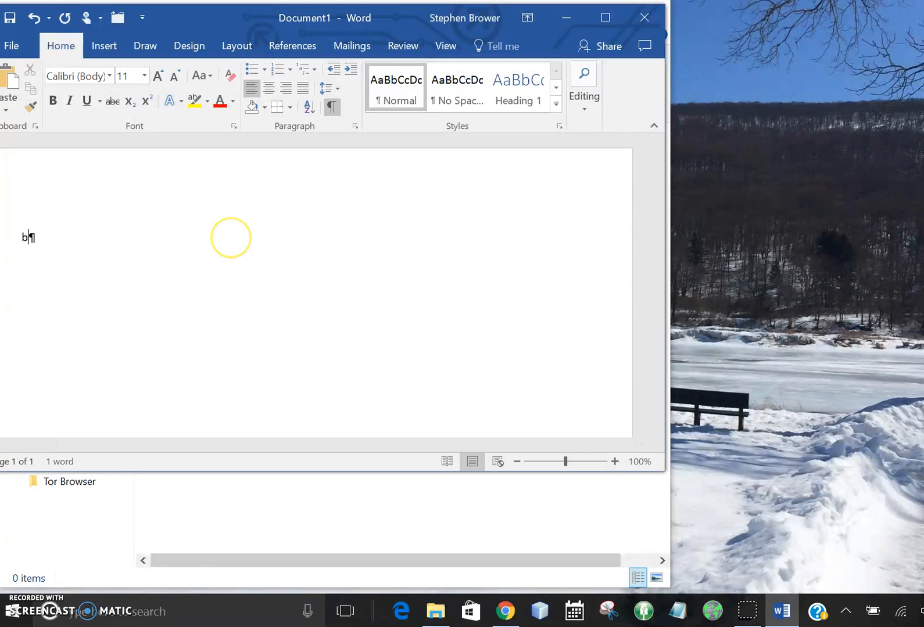
text(blah)
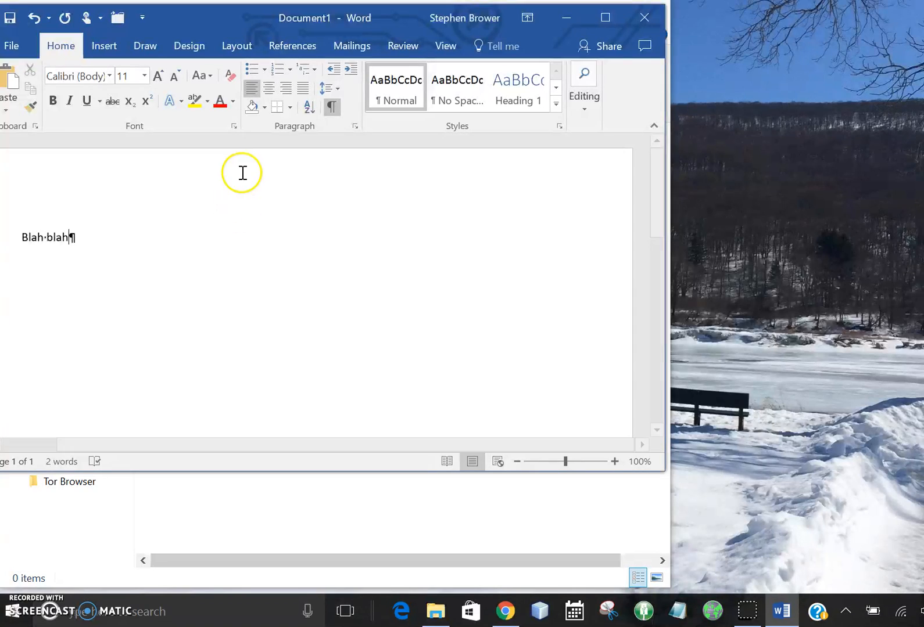
- Start saving the document on this PC and browse to the Summer 2017 folder inside Documents > Classwork
click(11, 18)
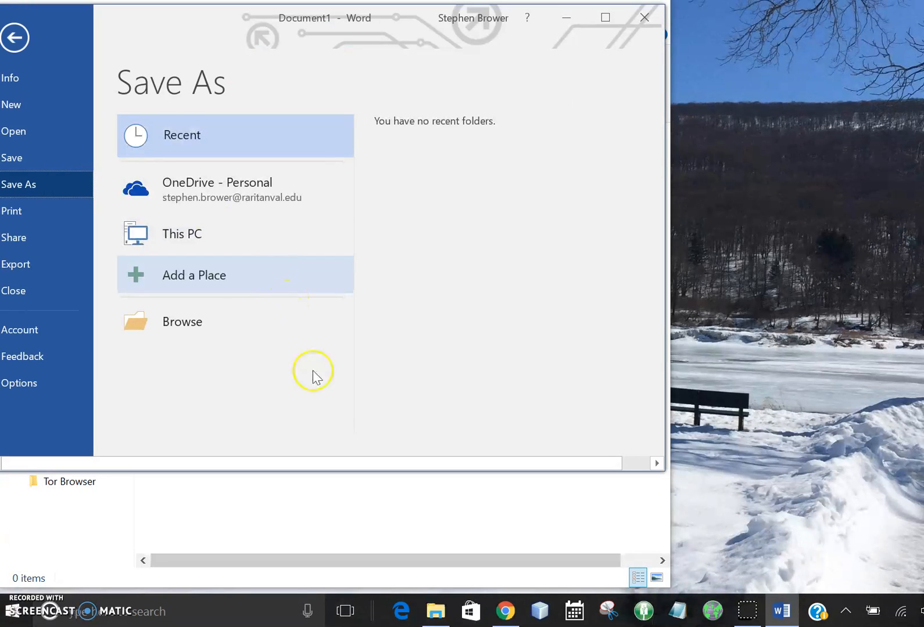
click(192, 250)
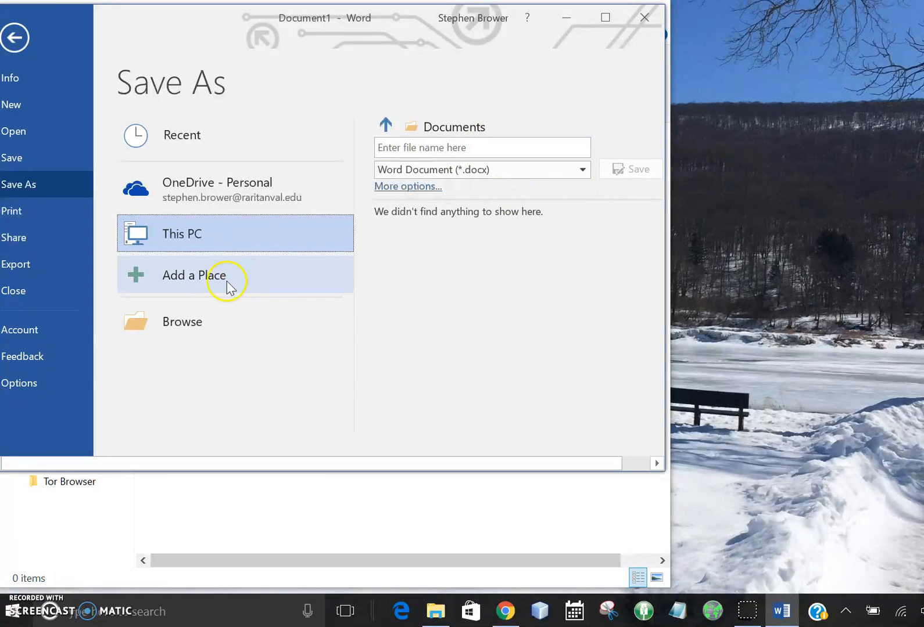
click(179, 323)
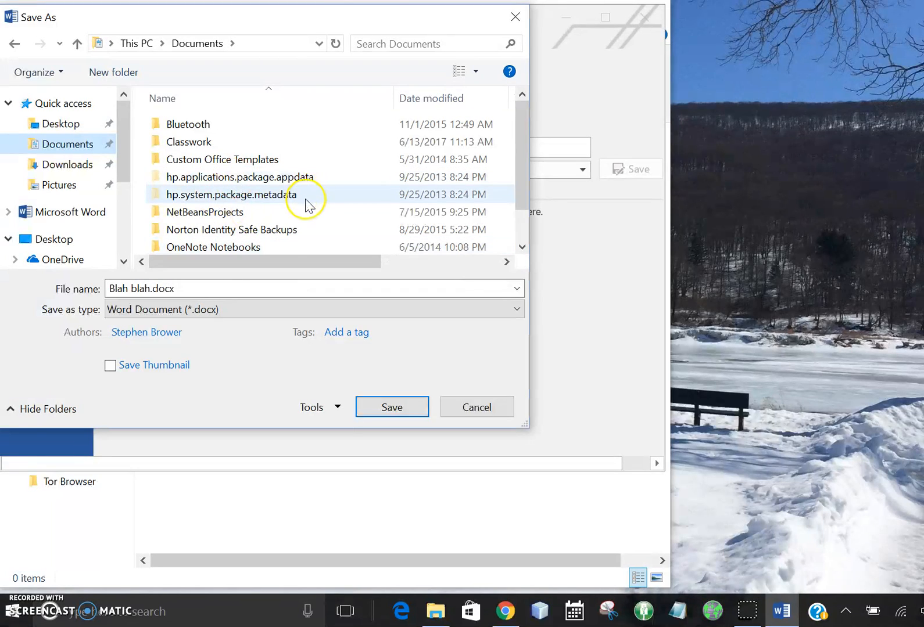
double_click(193, 143)
double_click(196, 125)
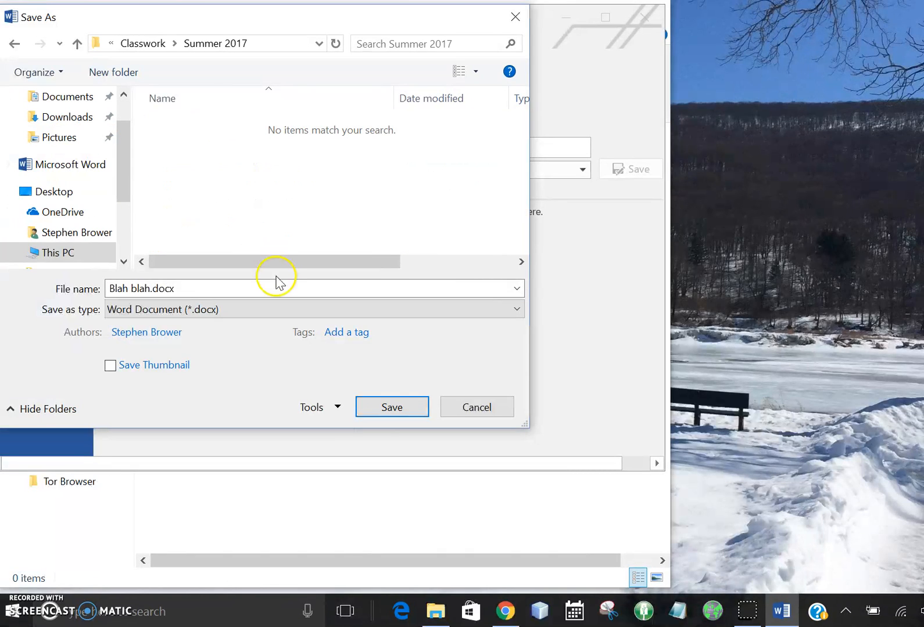
- Name the file "Practice Documennnnt" and save it as a Word Document in the Summer 2017 folder
click(266, 290)
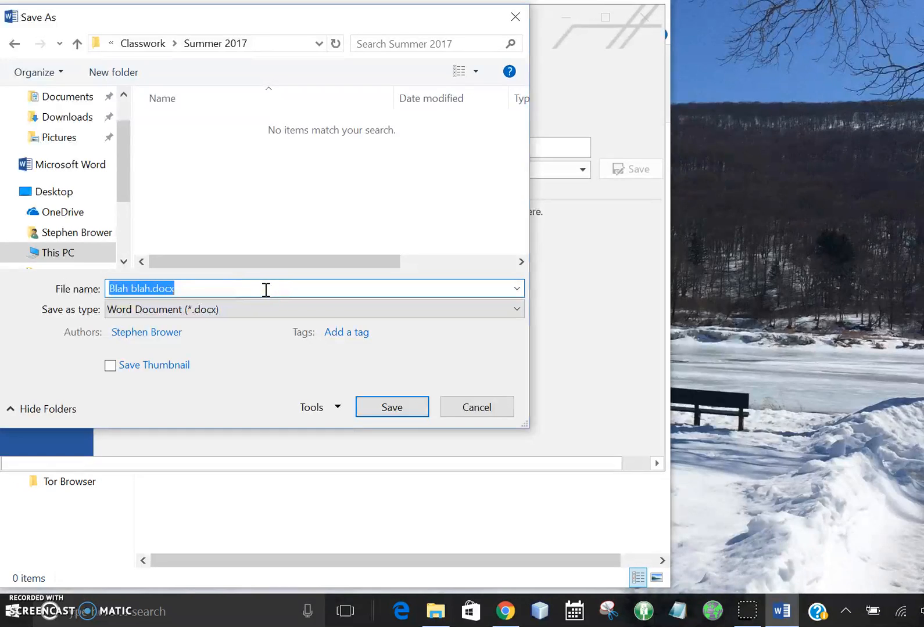
text(Prac)
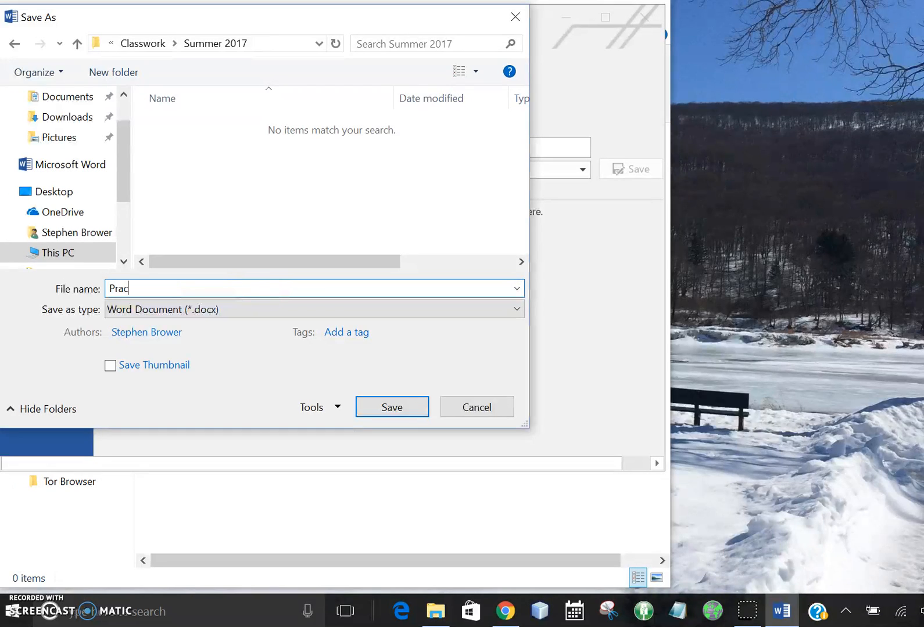
text(tice Documennnnt)
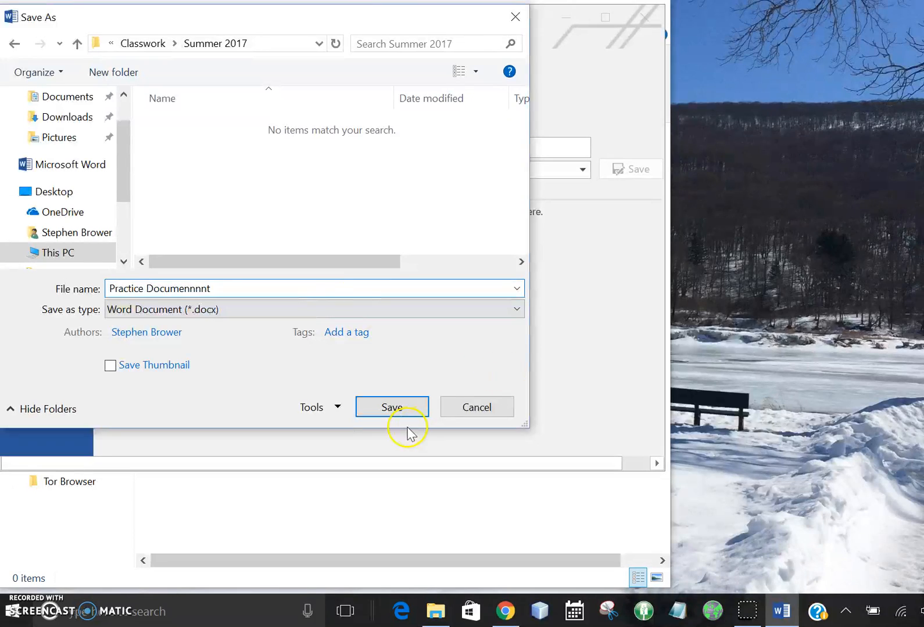
click(392, 408)
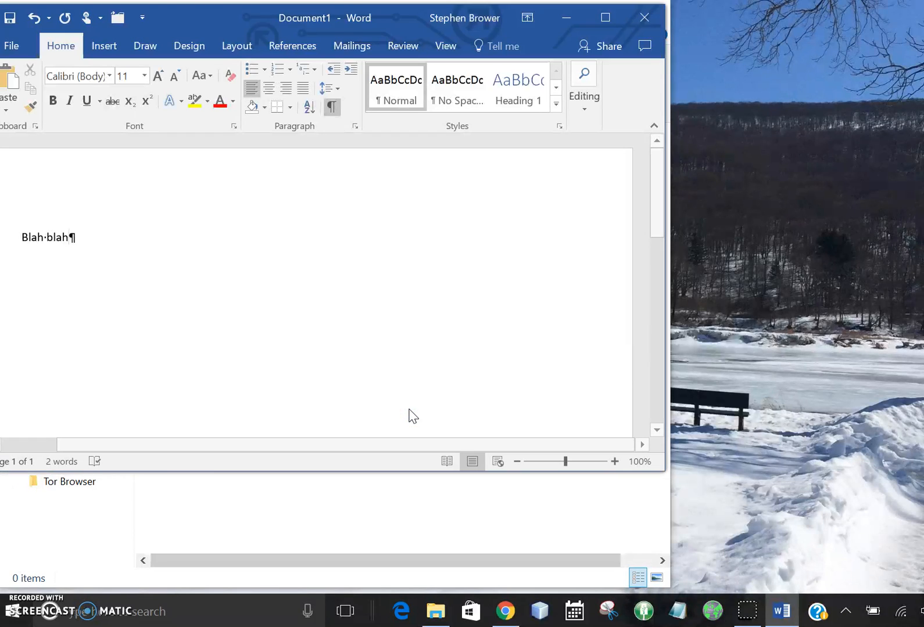